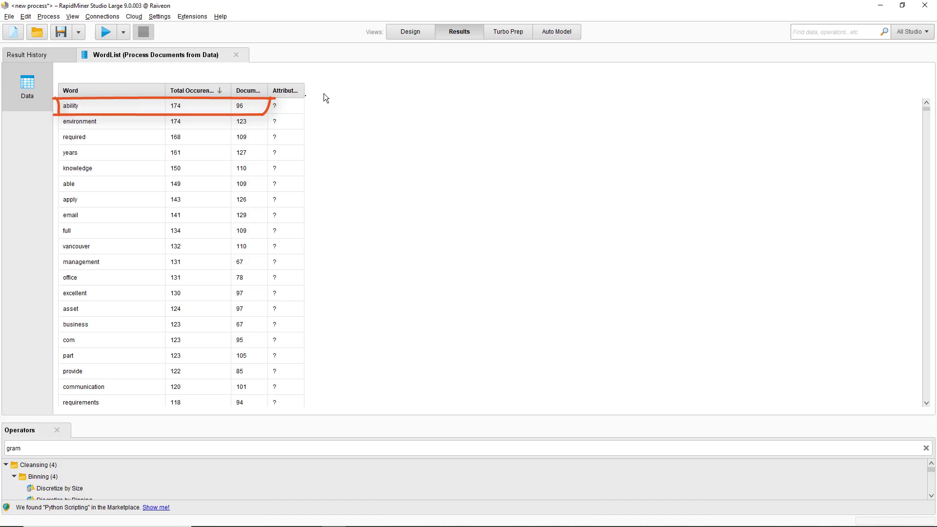
# Scroll down through the finished WordList results table
pyautogui.scroll(-1, 324, 92)
pyautogui.scroll(-10, 323, 93)
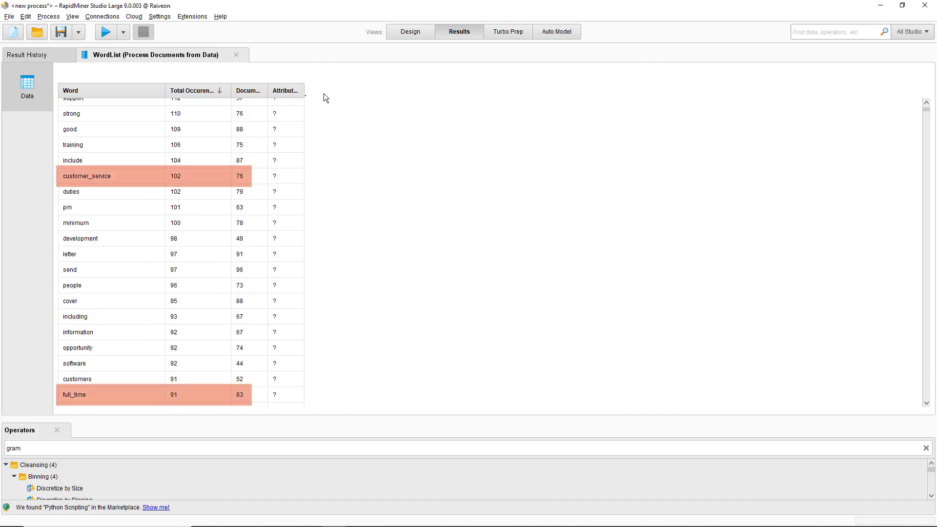
pyautogui.scroll(-3, 323, 95)
pyautogui.scroll(-5, 324, 93)
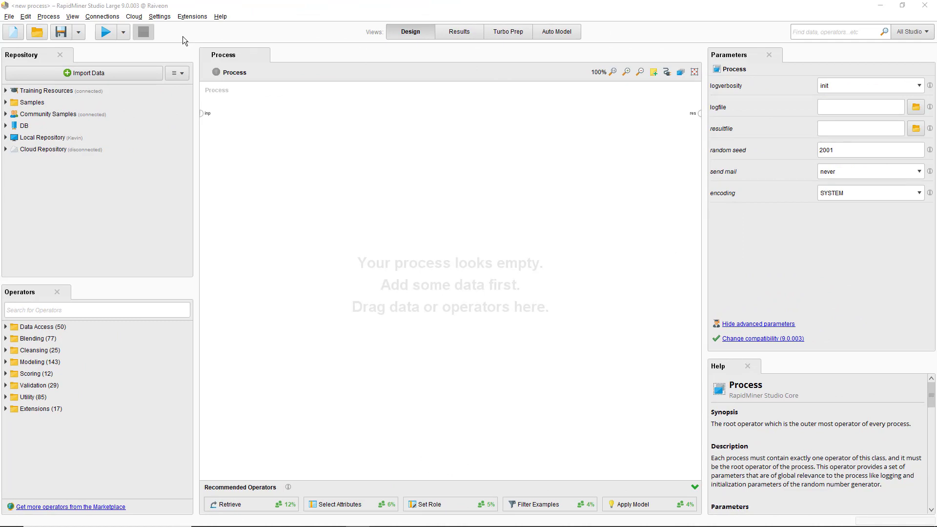
# Mark the Text Processing and Web Mining extensions for installation from the Marketplace's Top Downloads
pyautogui.click(190, 16)
pyautogui.click(189, 27)
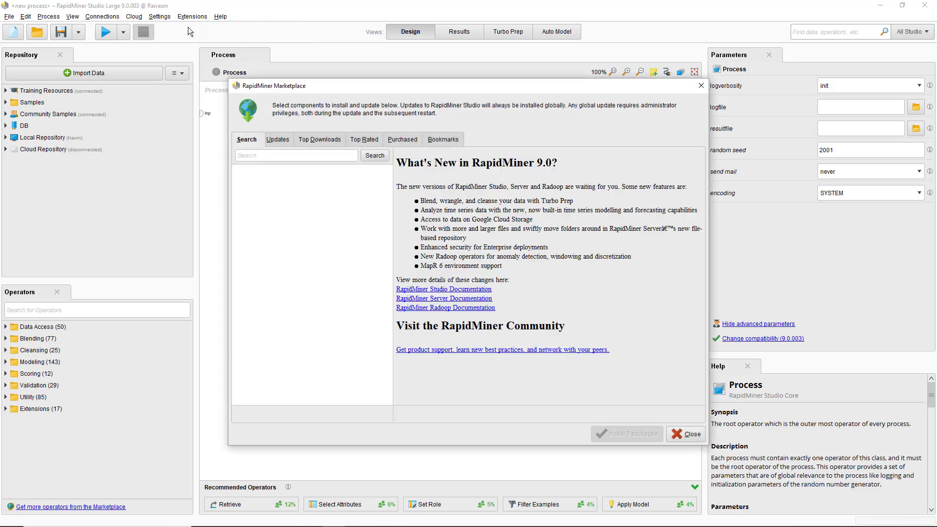
pyautogui.click(307, 140)
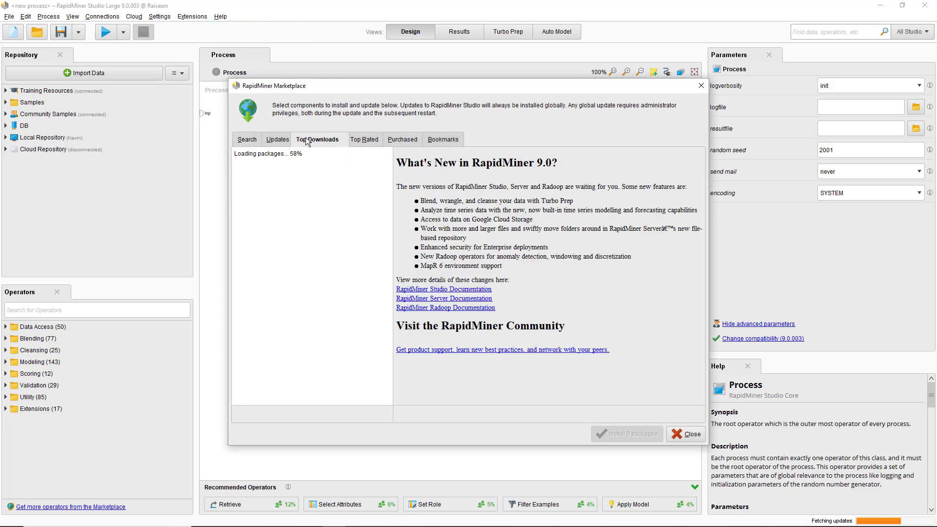
pyautogui.click(311, 159)
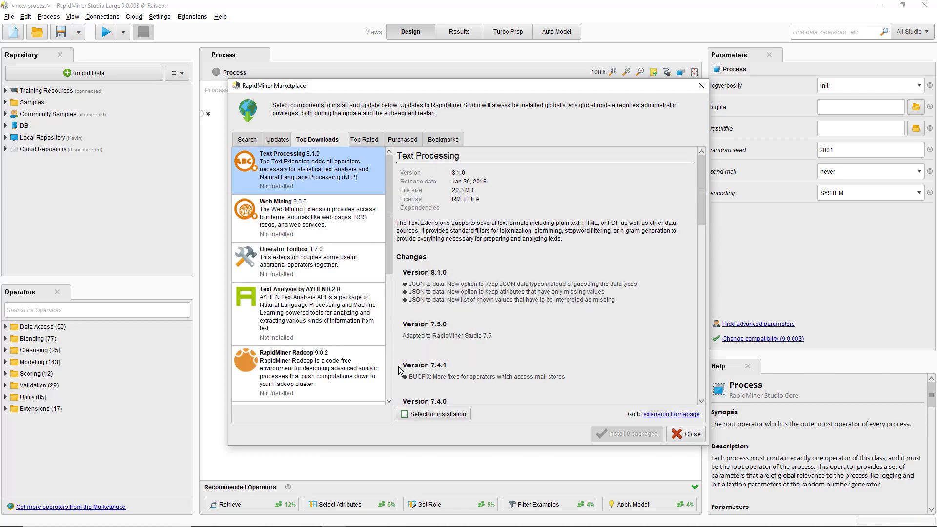
pyautogui.click(406, 414)
pyautogui.click(342, 226)
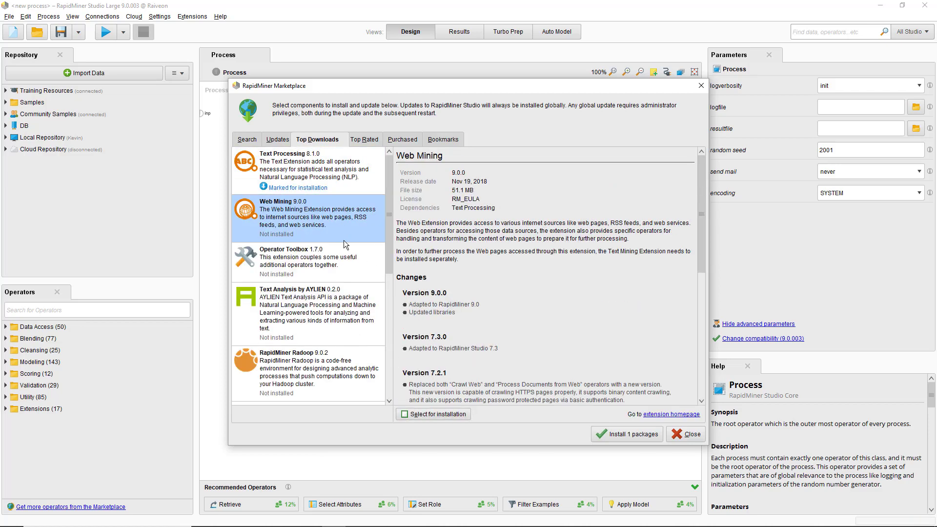
pyautogui.click(405, 414)
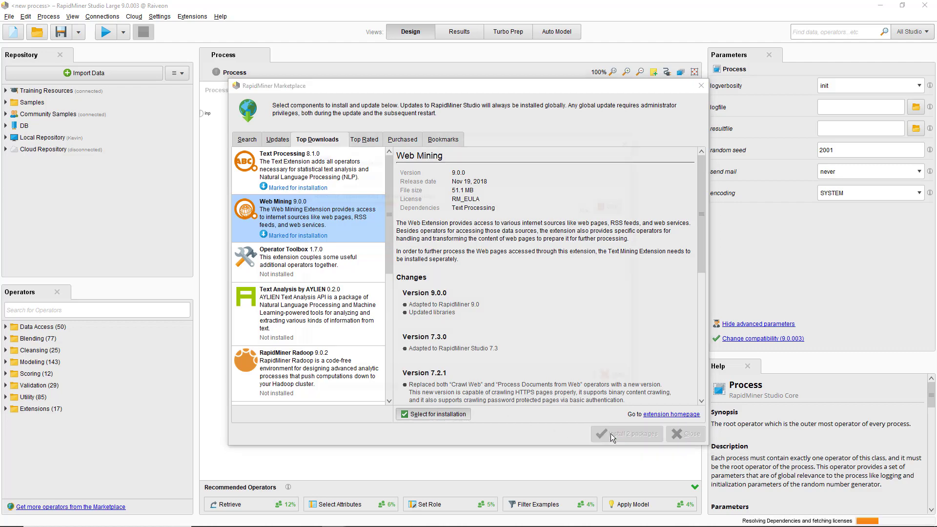
# Accept the licenses, install both packages, and restart RapidMiner Studio
pyautogui.click(610, 434)
pyautogui.click(463, 434)
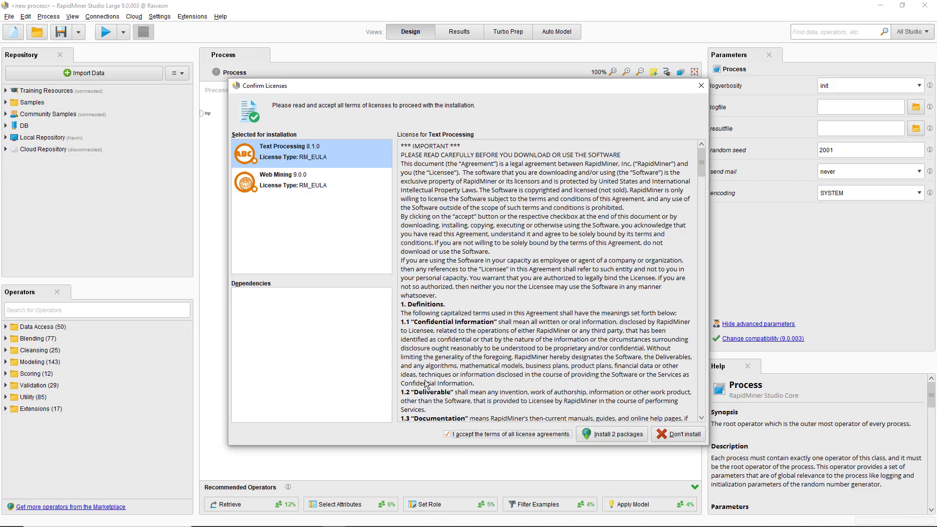
pyautogui.click(345, 182)
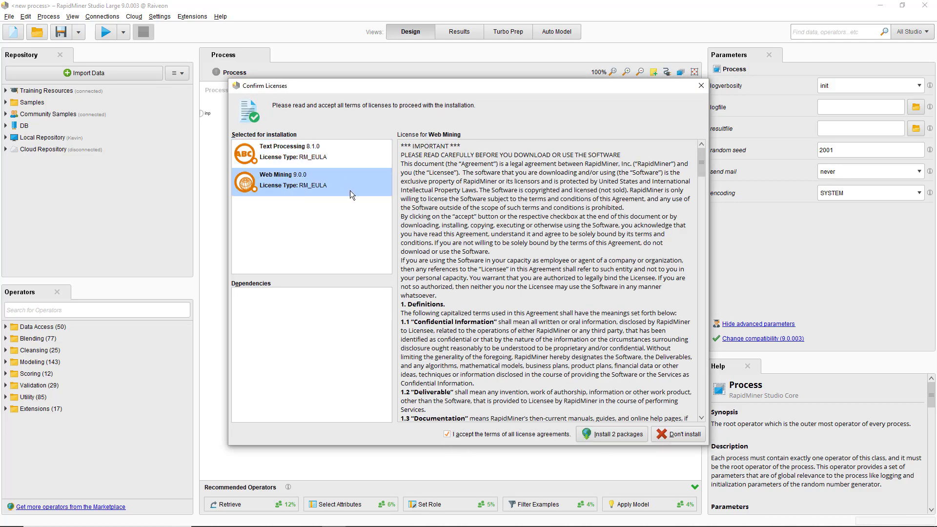
pyautogui.click(623, 434)
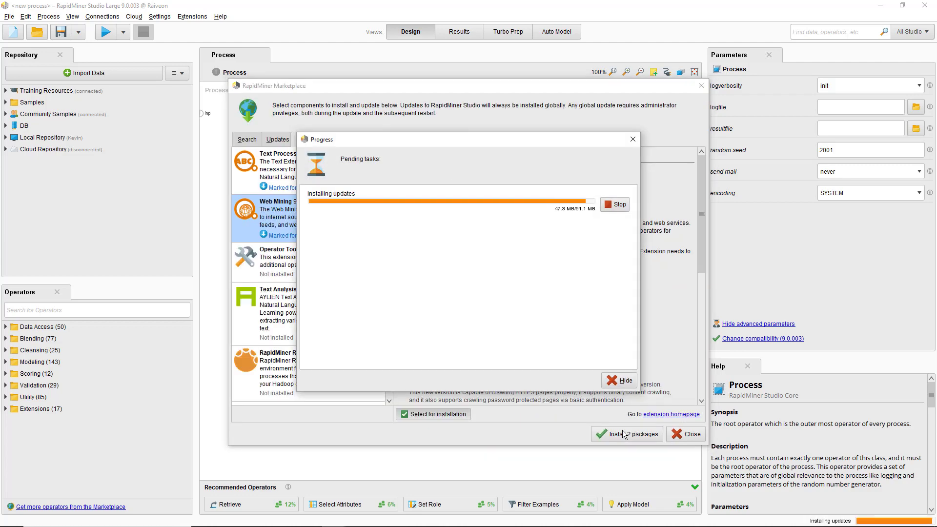
pyautogui.click(540, 291)
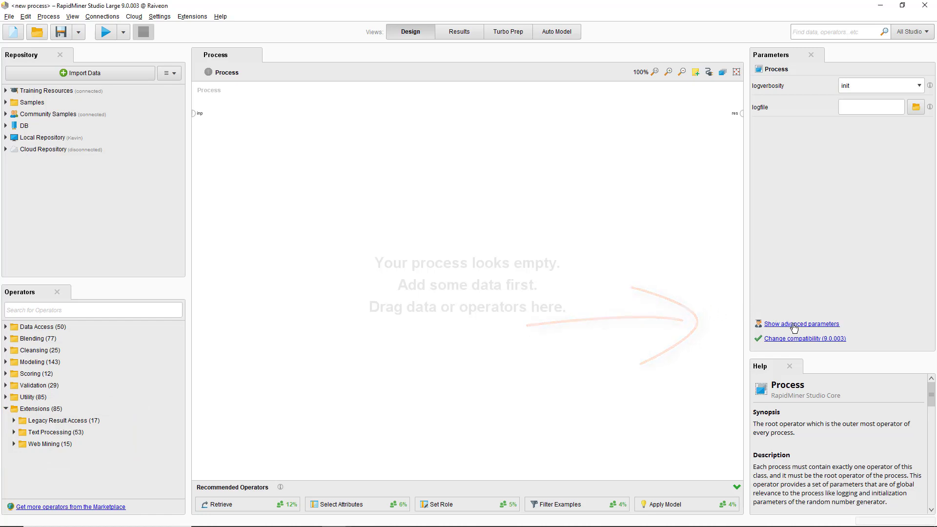
# Show the root Process's advanced parameters: random seed 2001, send mail never, encoding SYSTEM
pyautogui.click(793, 326)
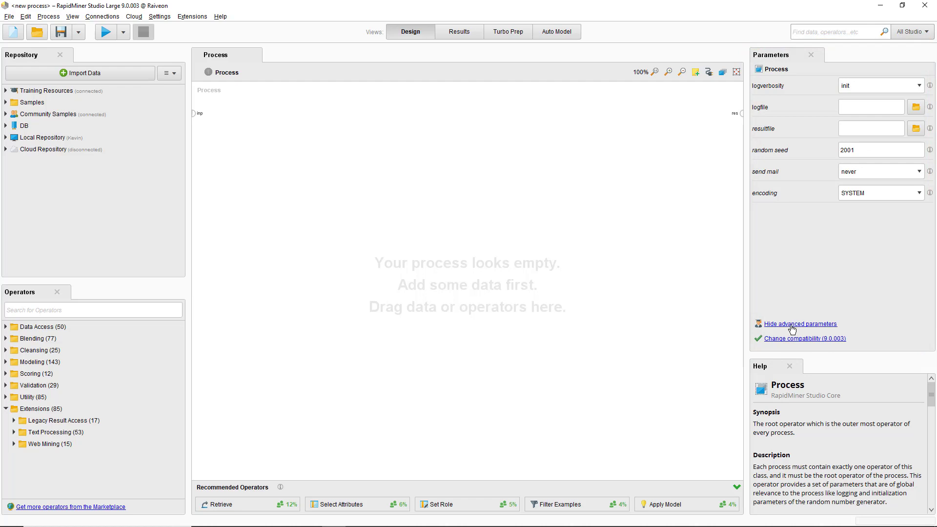
# Add a Read Excel operator loading TextMiningData.xls, then search the operators for 'nominal'
pyautogui.click(145, 308)
pyautogui.write('excel')
pyautogui.click(72, 375)
pyautogui.moveTo(72, 377); pyautogui.dragTo(249, 281)
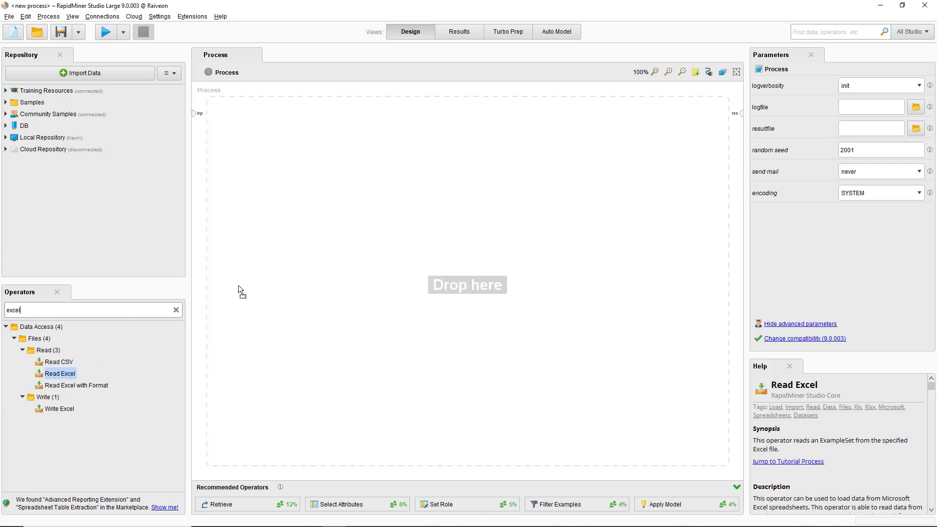
pyautogui.moveTo(321, 227); pyautogui.dragTo(322, 229)
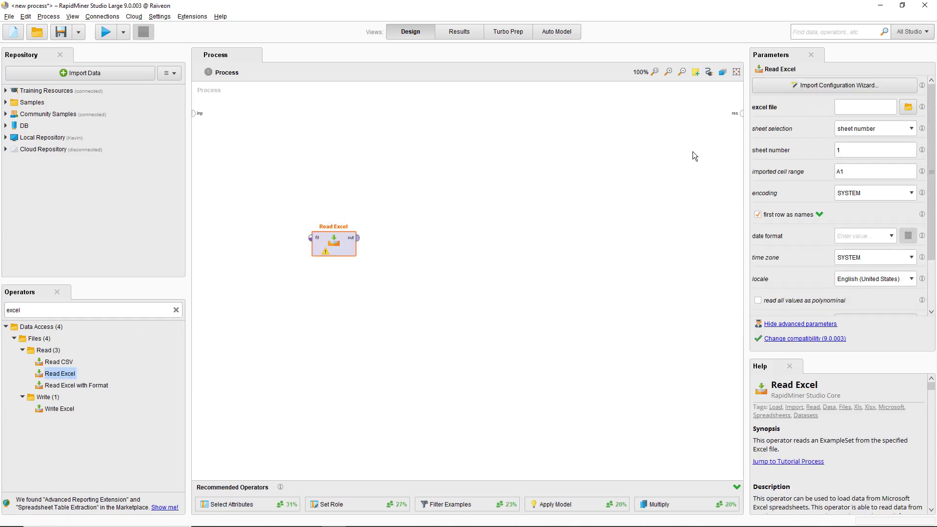
pyautogui.click(908, 107)
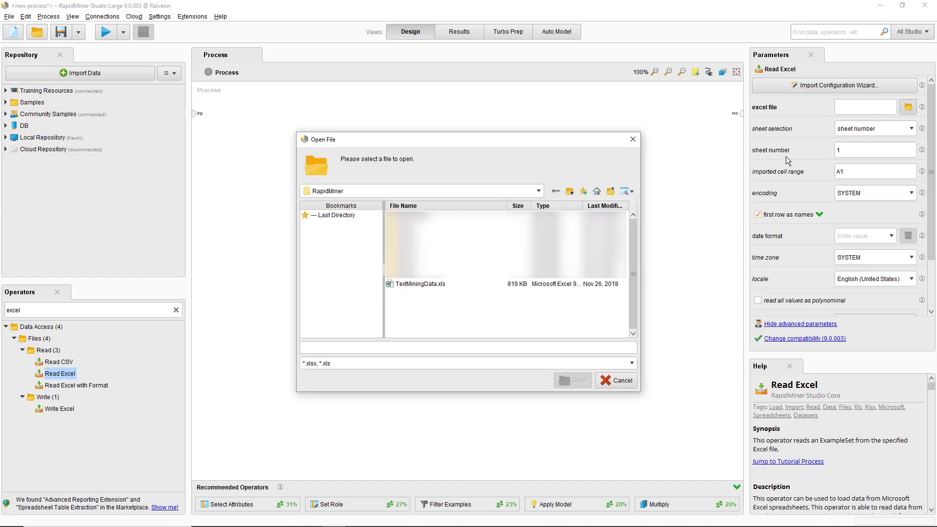
pyautogui.click(446, 285)
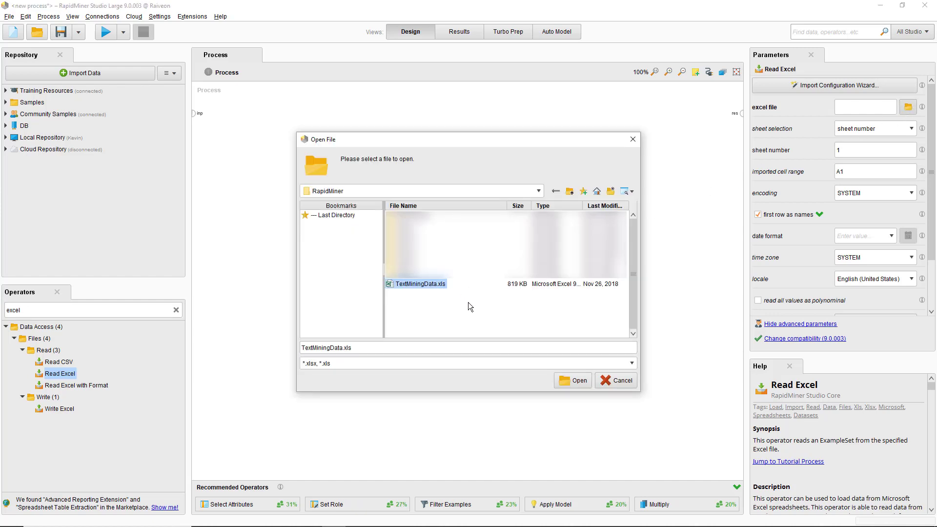
pyautogui.click(580, 381)
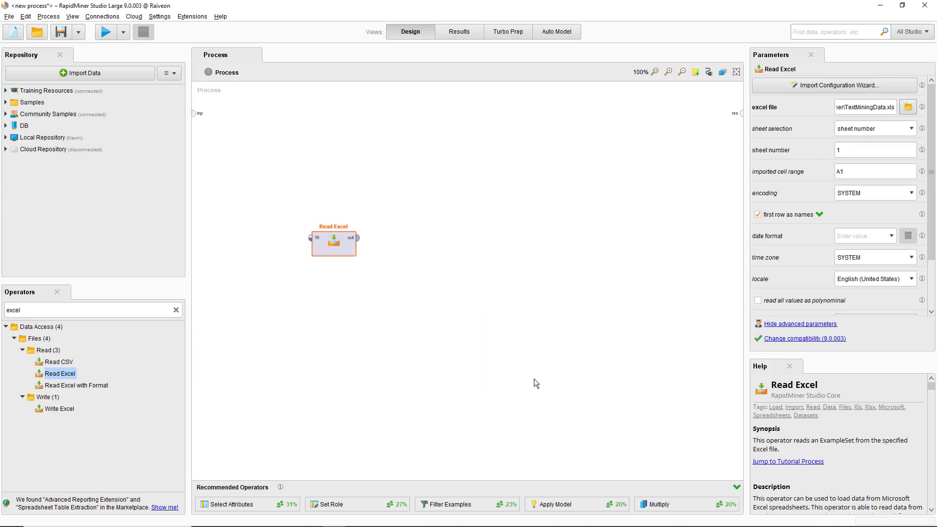
pyautogui.click(141, 311)
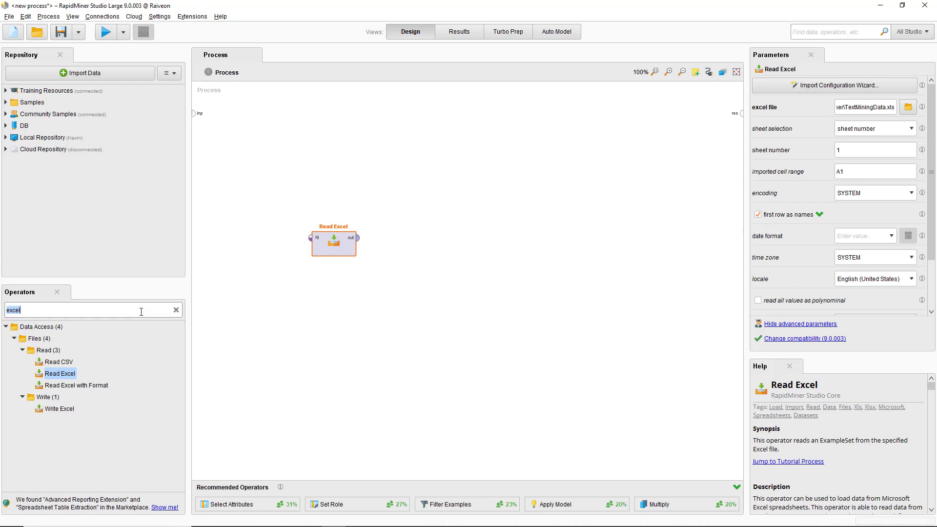
pyautogui.write('nomi')
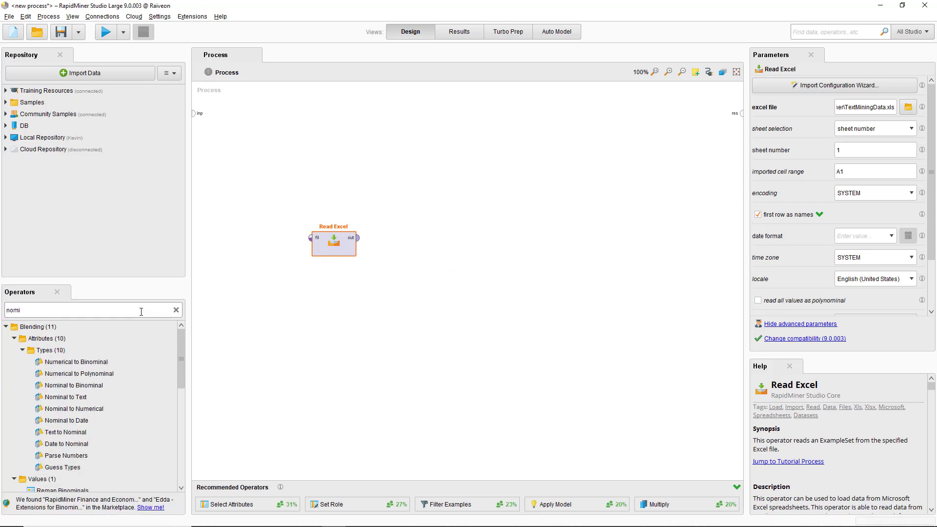
pyautogui.write('nal')
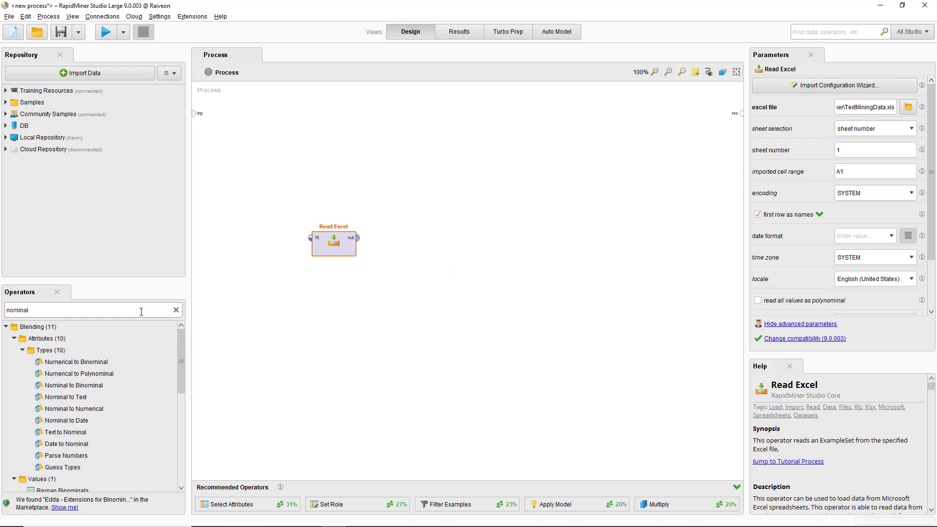
# Chain Read Excel into Nominal to Text and then Process Documents from Data
pyautogui.moveTo(136, 326); pyautogui.dragTo(357, 237)
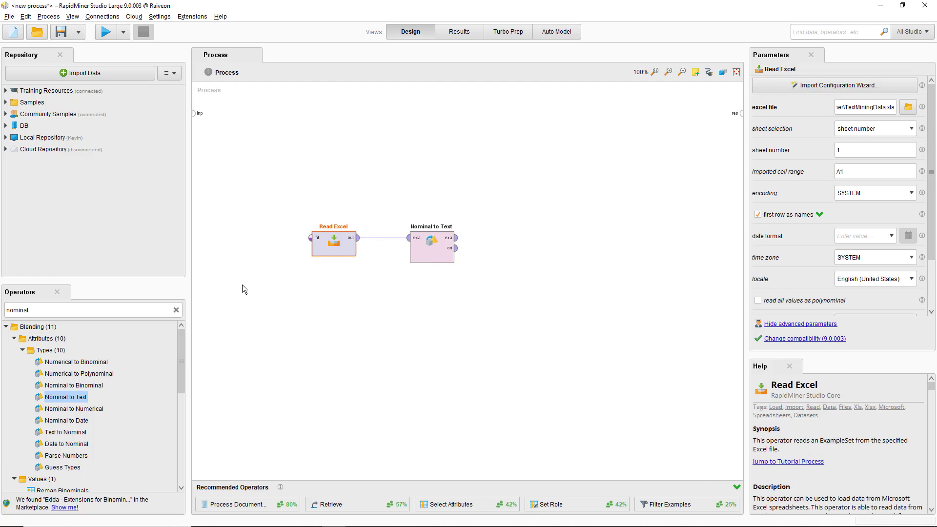
pyautogui.click(176, 310)
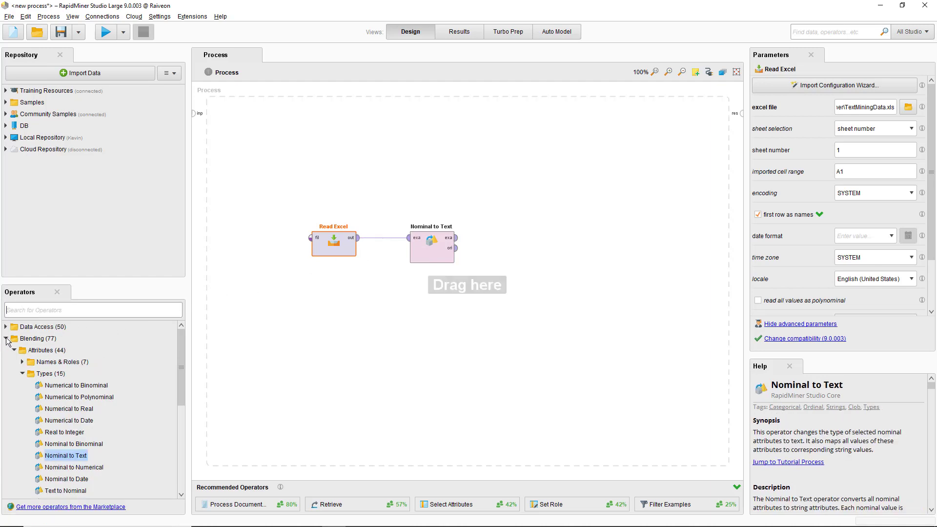
pyautogui.click(6, 339)
pyautogui.click(7, 409)
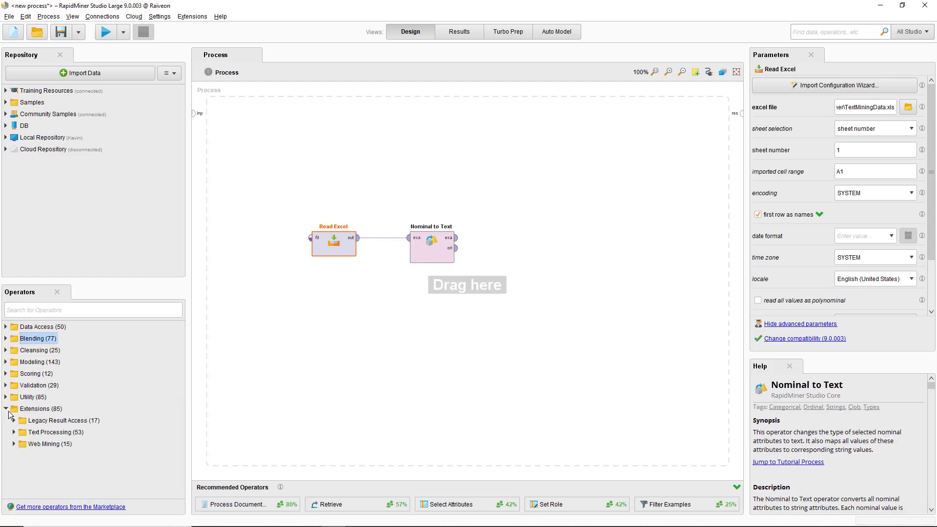
pyautogui.click(14, 432)
pyautogui.moveTo(64, 479); pyautogui.dragTo(309, 356)
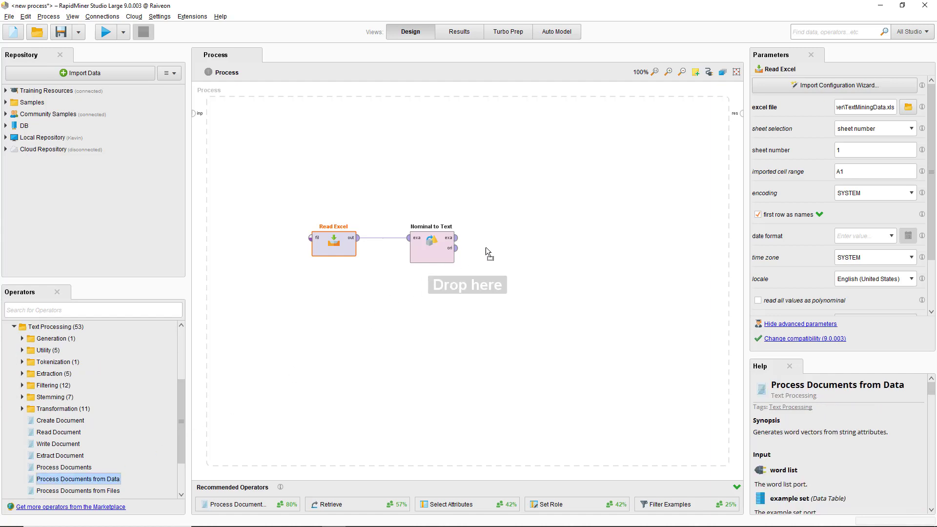
pyautogui.moveTo(506, 240); pyautogui.dragTo(548, 236)
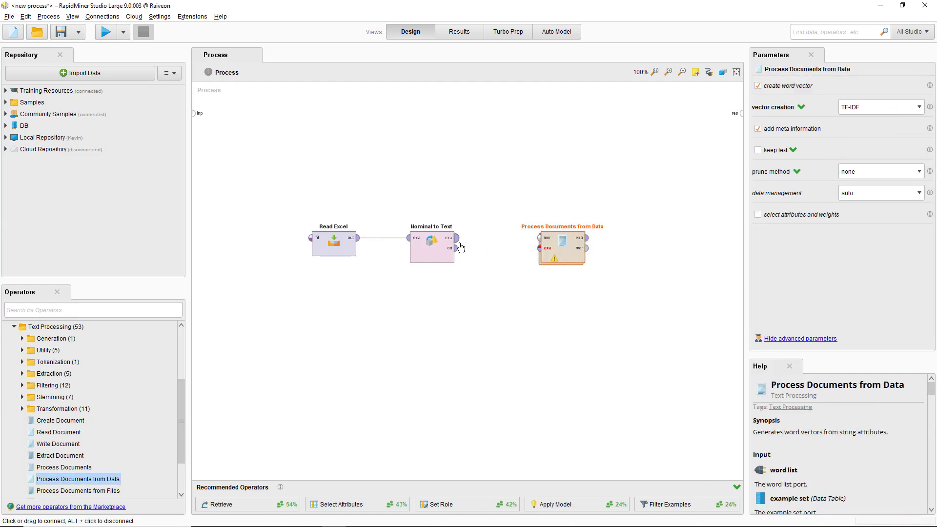
pyautogui.moveTo(457, 237); pyautogui.dragTo(741, 114)
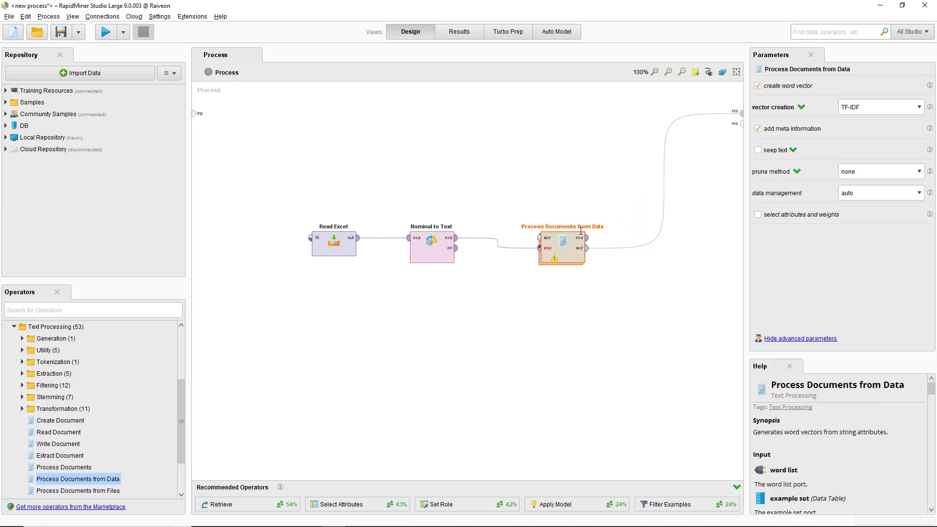
# Inside Process Documents from Data, add Extract Content with minimum text block length 3
pyautogui.doubleClick(565, 250)
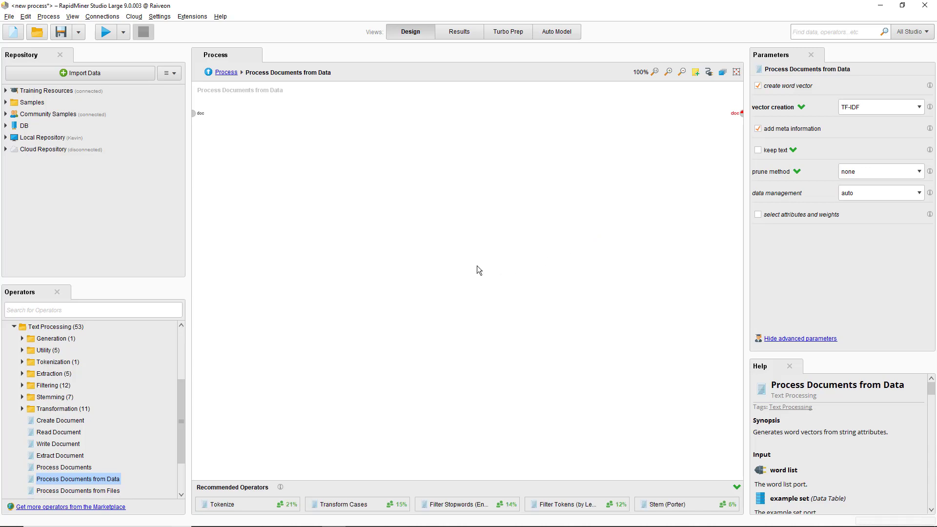
pyautogui.moveTo(37, 324); pyautogui.dragTo(194, 157)
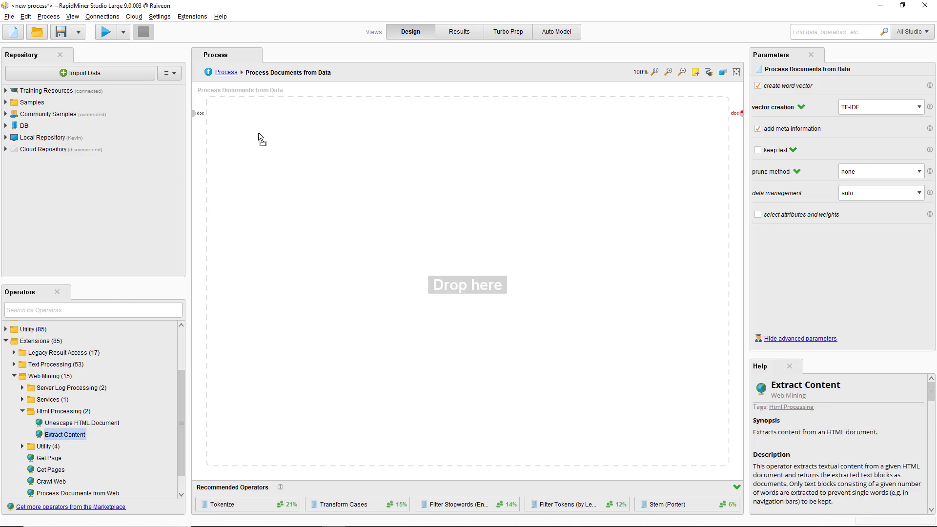
pyautogui.moveTo(288, 131); pyautogui.dragTo(288, 132)
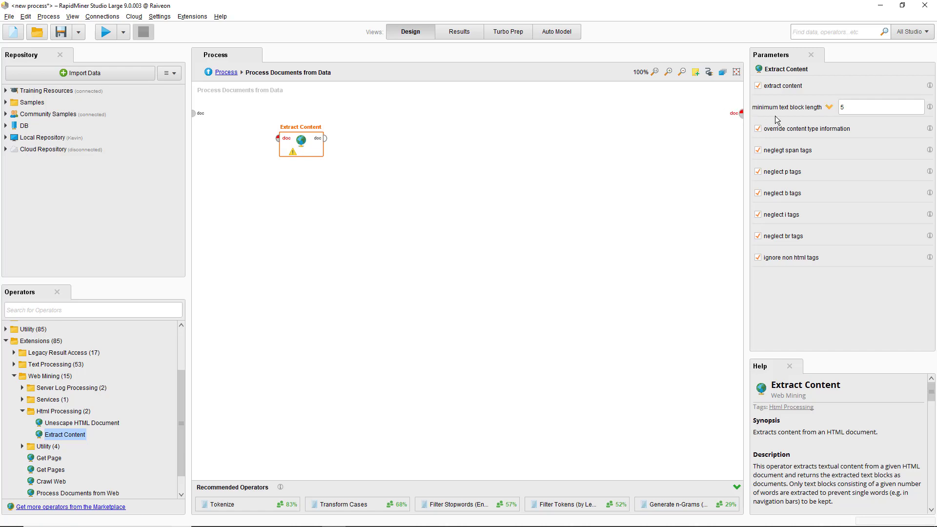
pyautogui.doubleClick(844, 107)
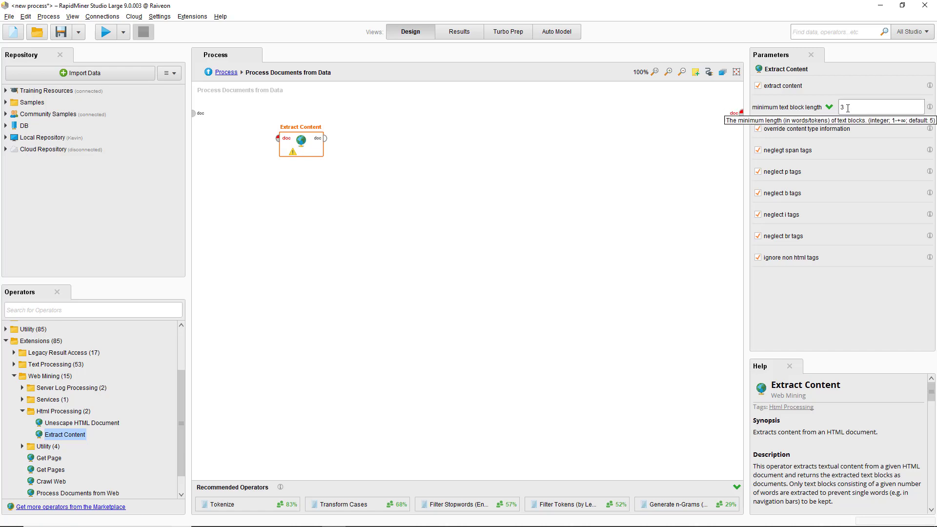
pyautogui.write('3')
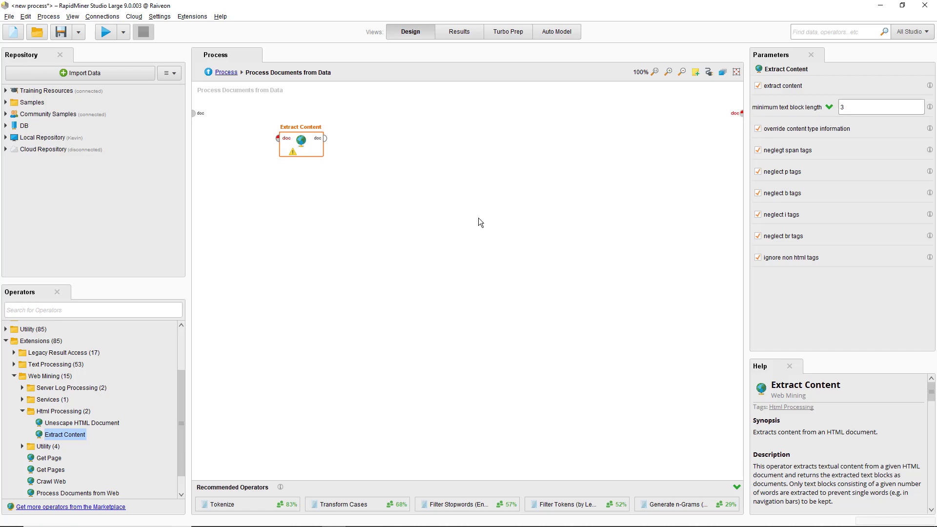
# Add a Tokenize operator below Extract Content and connect them
pyautogui.click(82, 310)
pyautogui.write('tokenize')
pyautogui.moveTo(44, 361); pyautogui.dragTo(218, 234)
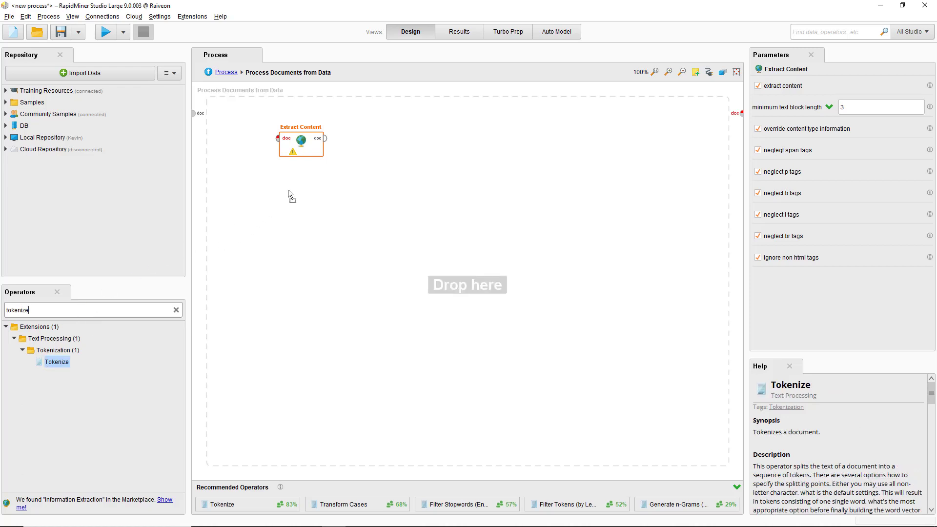
pyautogui.moveTo(288, 189); pyautogui.dragTo(289, 190)
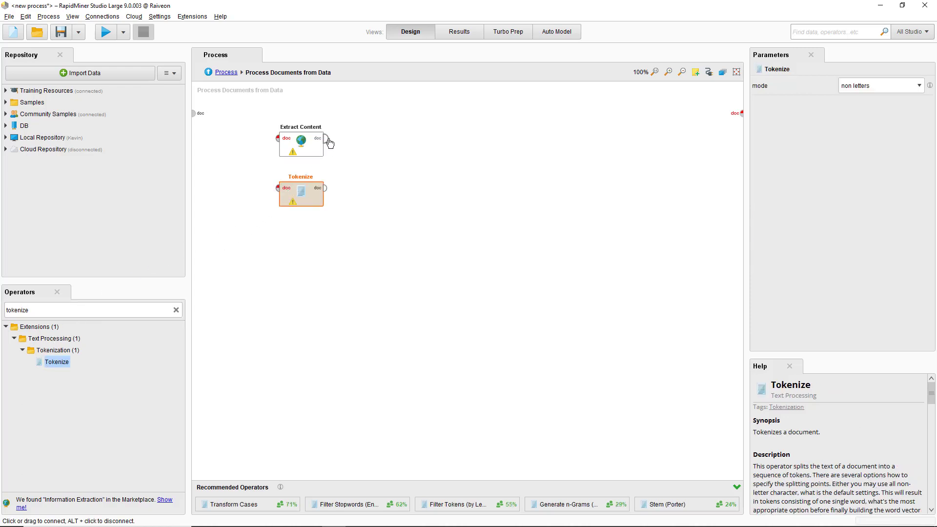
pyautogui.moveTo(327, 140); pyautogui.dragTo(277, 188)
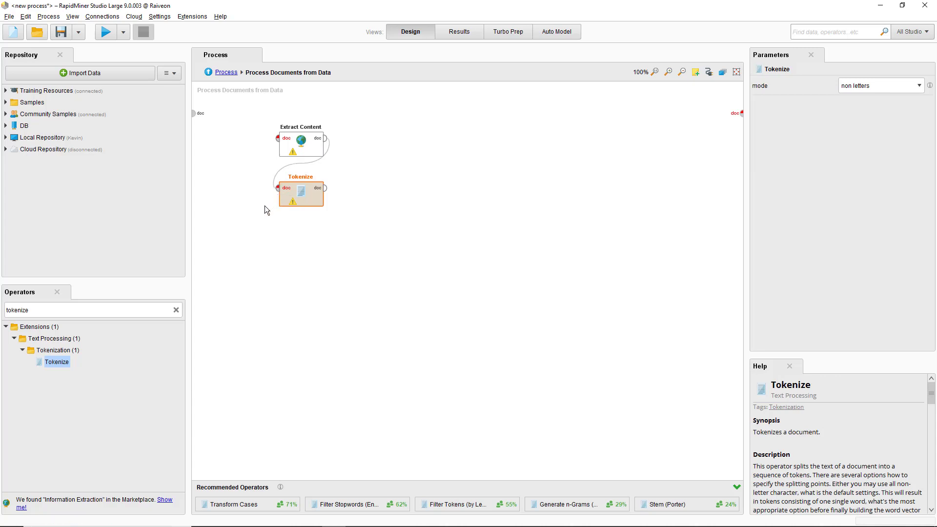
# Add Transform Cases after Tokenize and send its output to the subprocess output
pyautogui.doubleClick(128, 312)
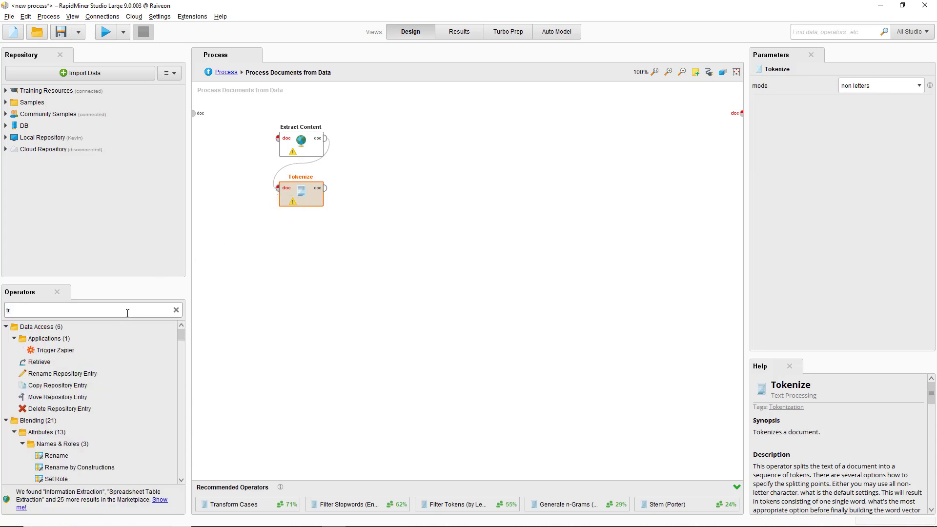
pyautogui.write('ansform')
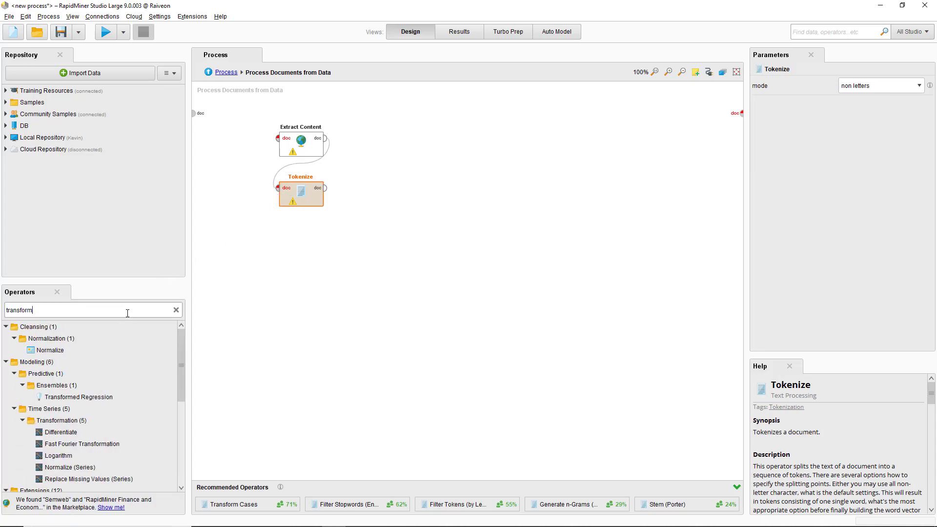
pyautogui.write(' cases')
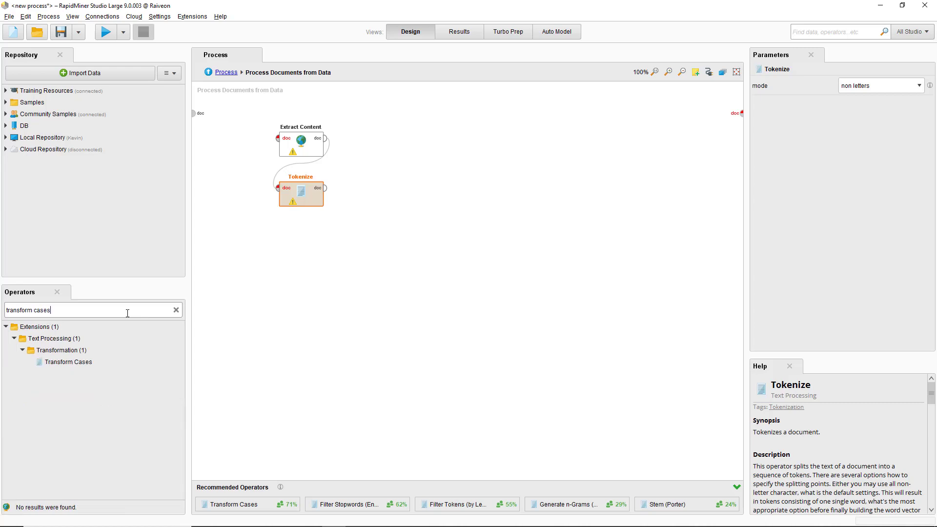
pyautogui.moveTo(68, 362); pyautogui.dragTo(294, 243)
pyautogui.click(325, 188)
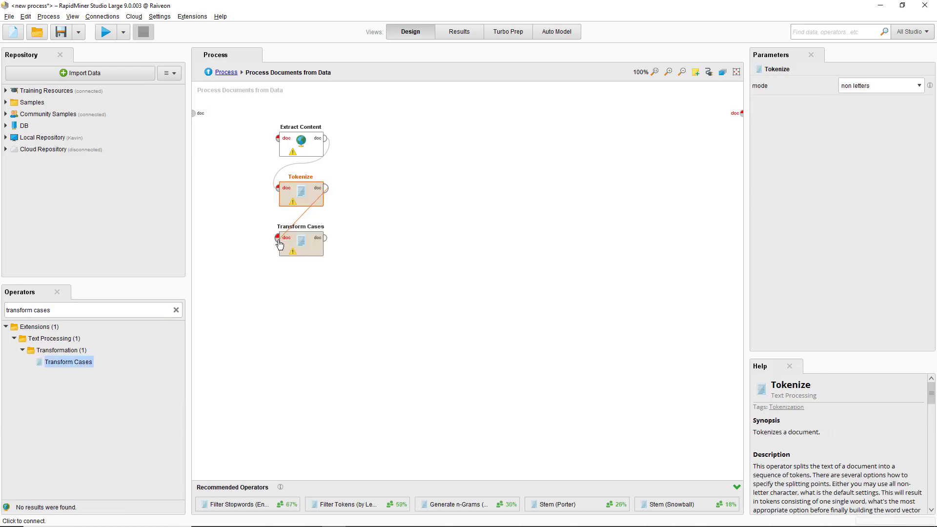
pyautogui.click(277, 237)
pyautogui.click(290, 249)
pyautogui.click(325, 238)
pyautogui.click(740, 113)
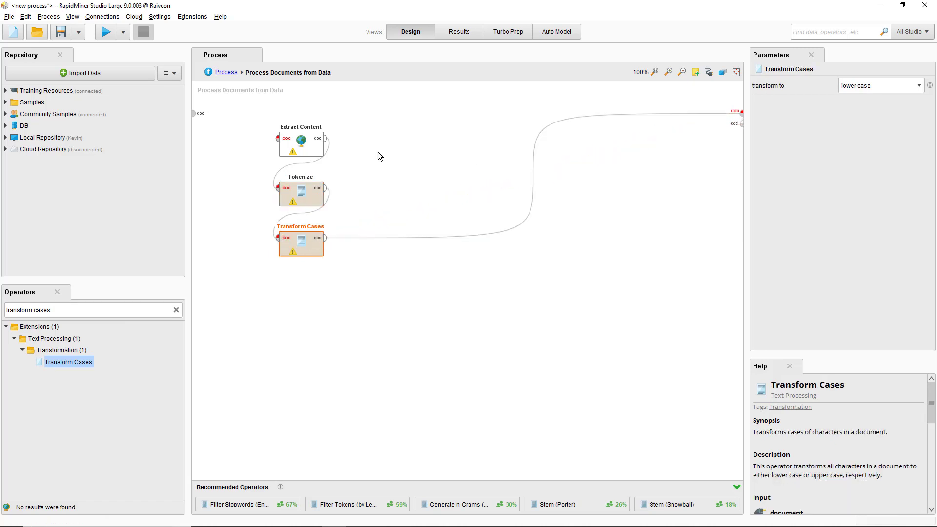
# Wire the subprocess input into Extract Content and return to the main process
pyautogui.click(278, 138)
pyautogui.click(193, 113)
pyautogui.click(226, 73)
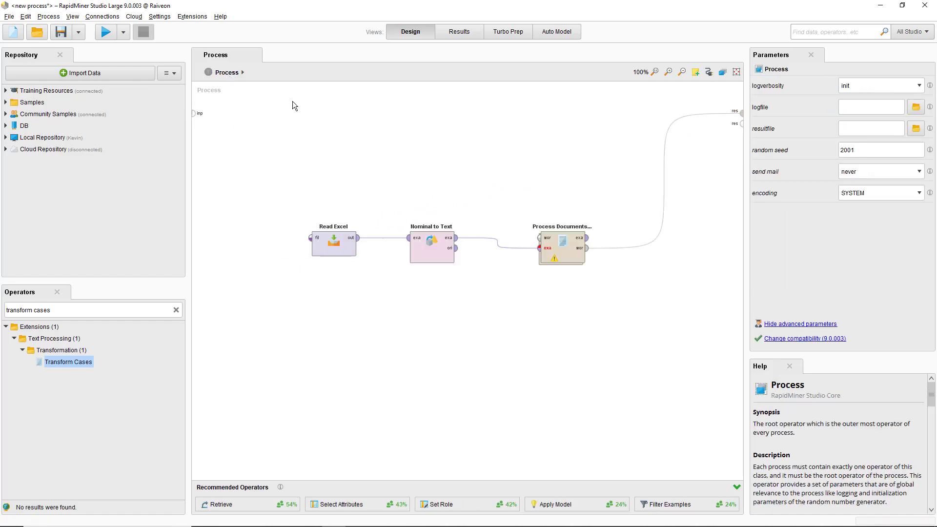
# Disable word vector and meta information, prune absolutely between 2 and 9999, and run
pyautogui.click(561, 260)
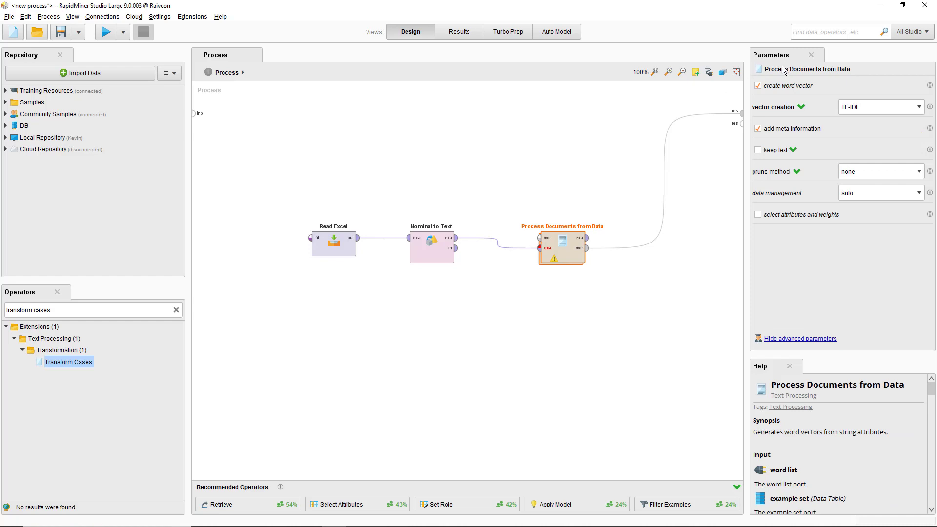
pyautogui.click(758, 86)
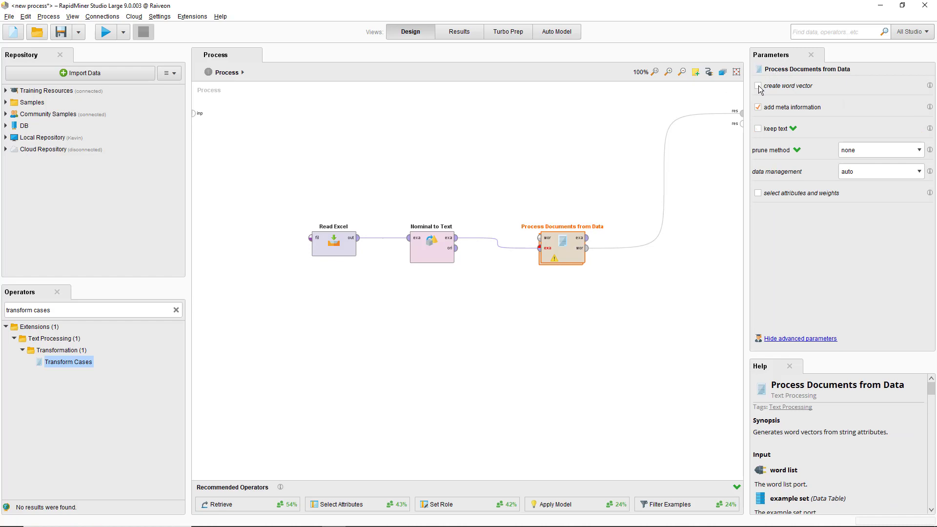
pyautogui.click(758, 107)
pyautogui.click(875, 151)
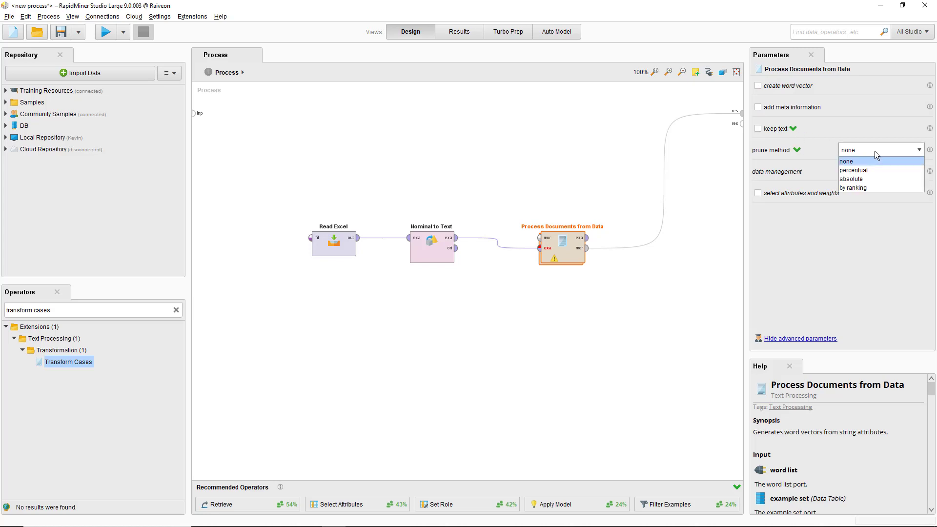
pyautogui.click(877, 180)
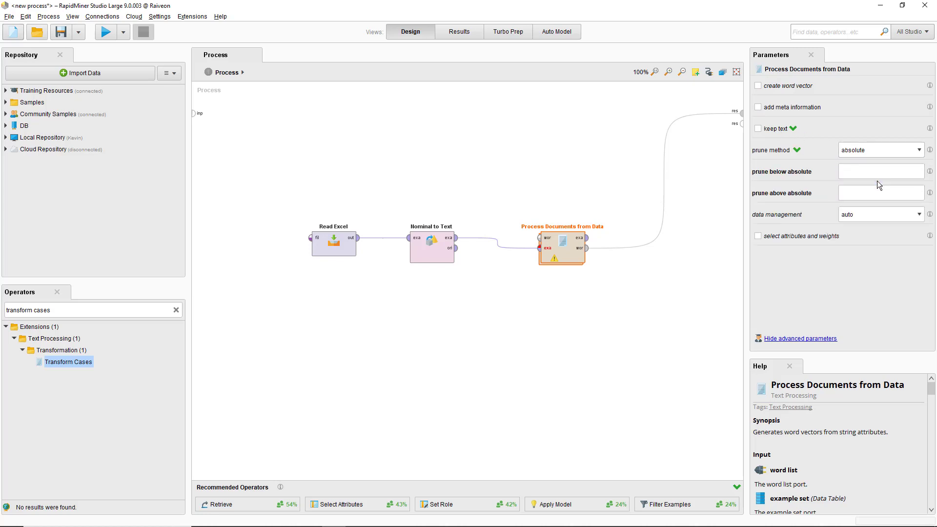
pyautogui.click(877, 172)
pyautogui.write('2')
pyautogui.click(866, 194)
pyautogui.click(104, 33)
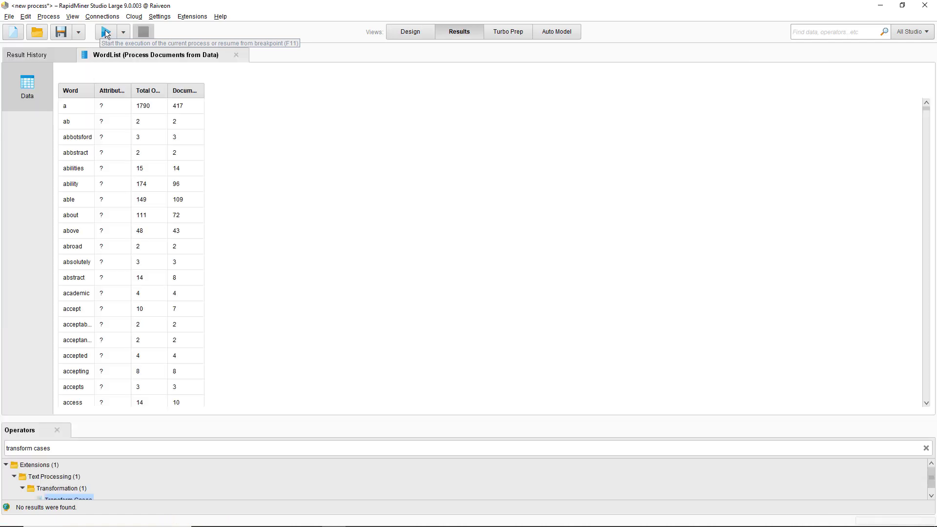
# Sort the WordList by Total Occurrences descending, browse it, then return to Design view
pyautogui.moveTo(167, 92); pyautogui.dragTo(188, 93)
pyautogui.click(187, 91)
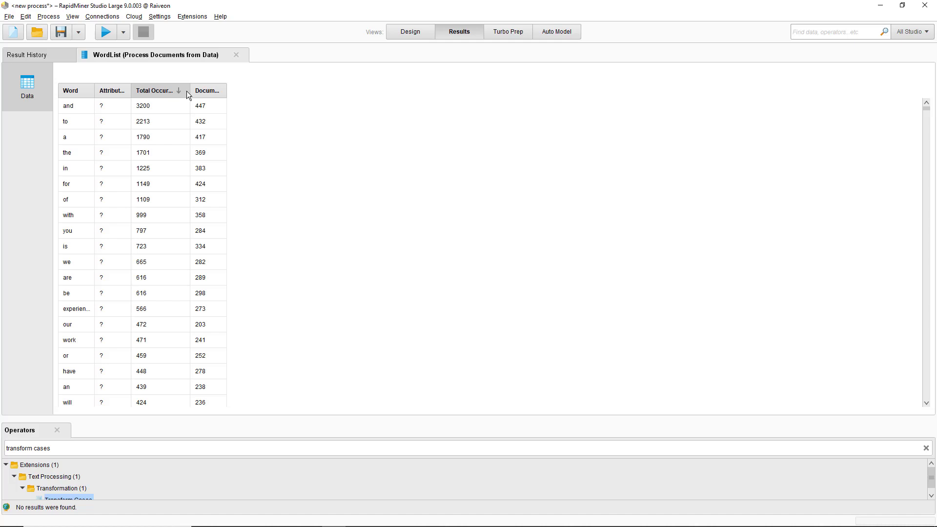
pyautogui.moveTo(94, 90); pyautogui.dragTo(116, 91)
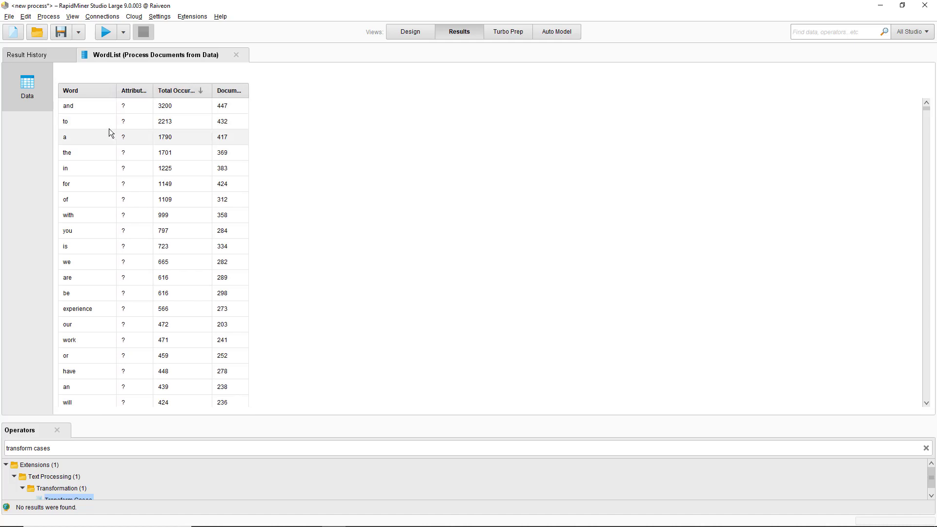
pyautogui.scroll(-3, 109, 141)
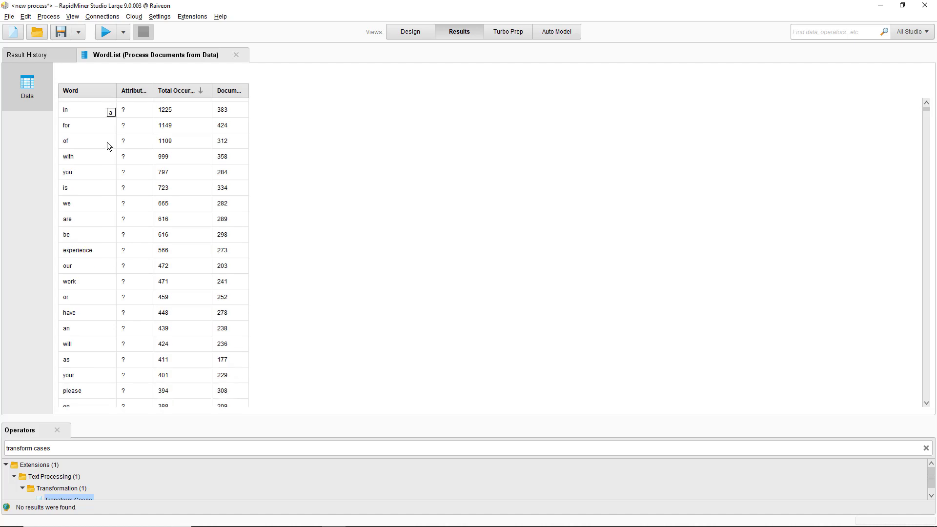
pyautogui.scroll(-2, 110, 147)
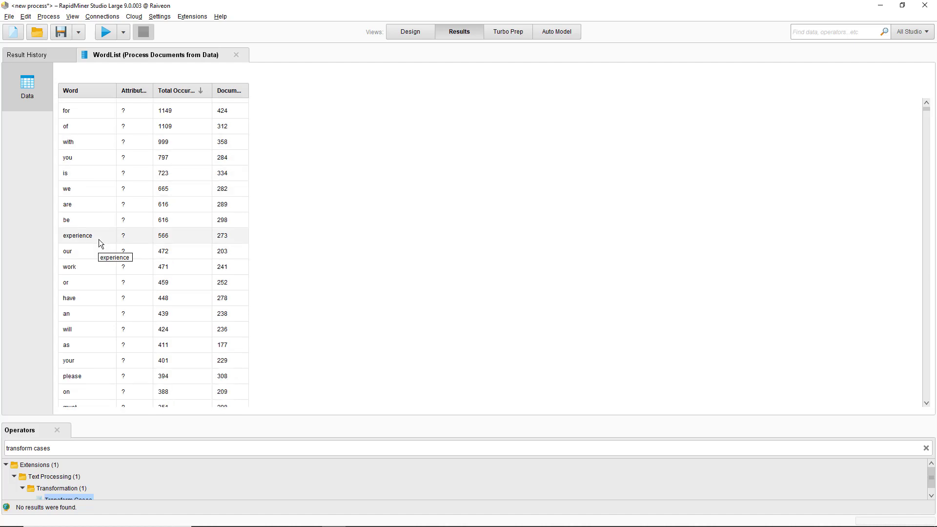
pyautogui.scroll(-7, 98, 240)
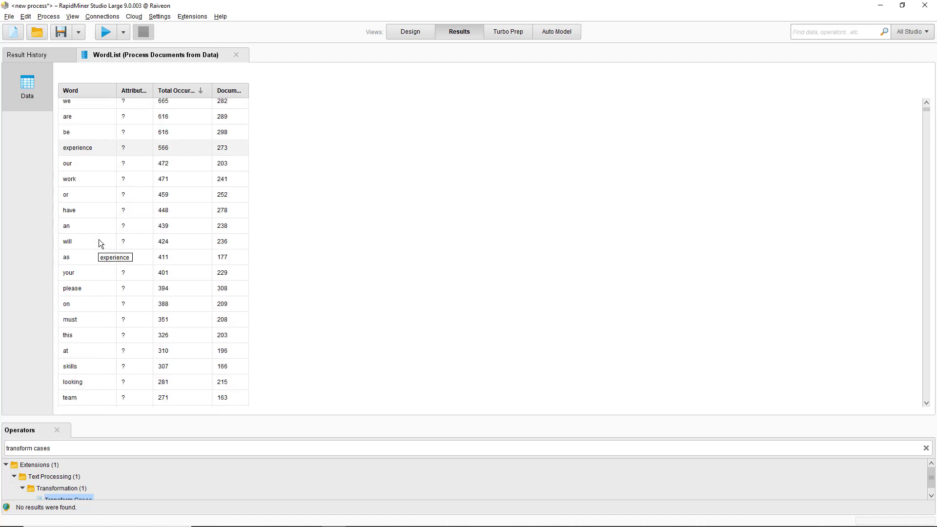
pyautogui.scroll(-5, 99, 239)
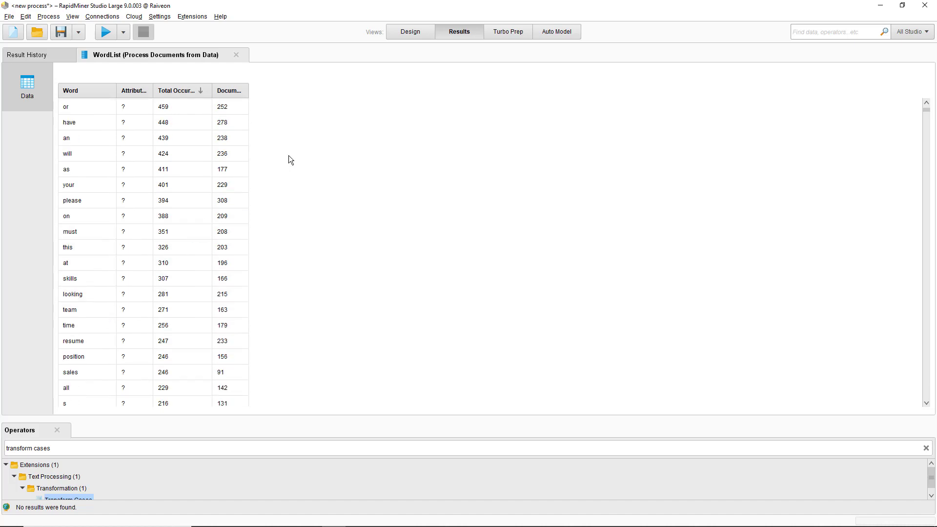
pyautogui.click(406, 30)
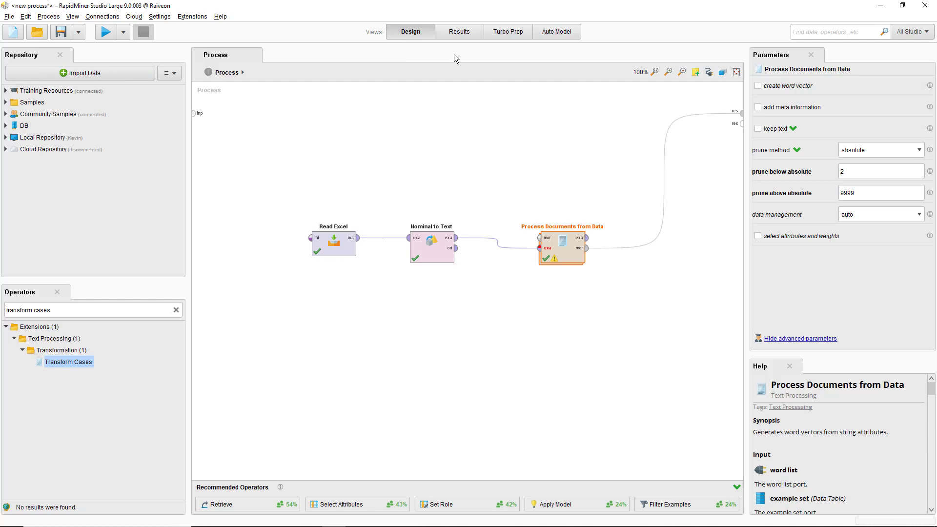
# In the subprocess, replace the output link with Filter Stopwords (English) fed by Transform Cases
pyautogui.doubleClick(565, 243)
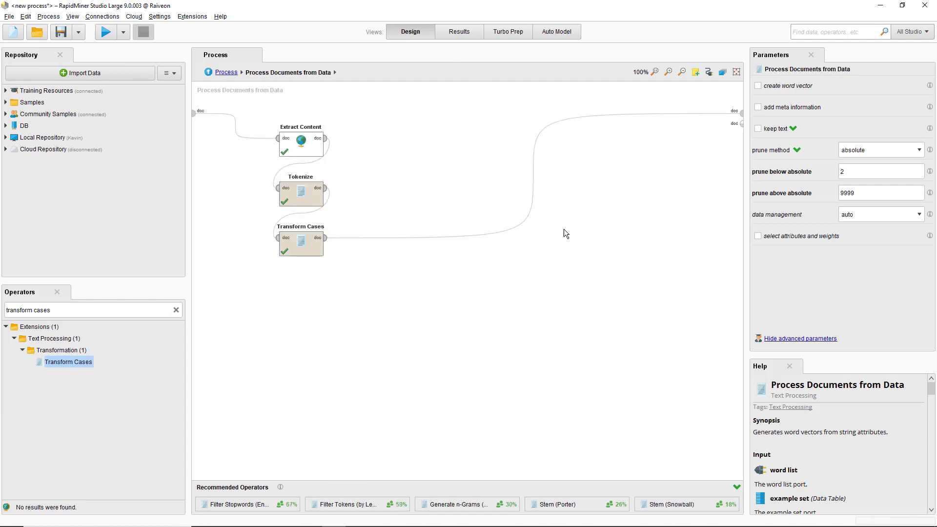
pyautogui.click(533, 177)
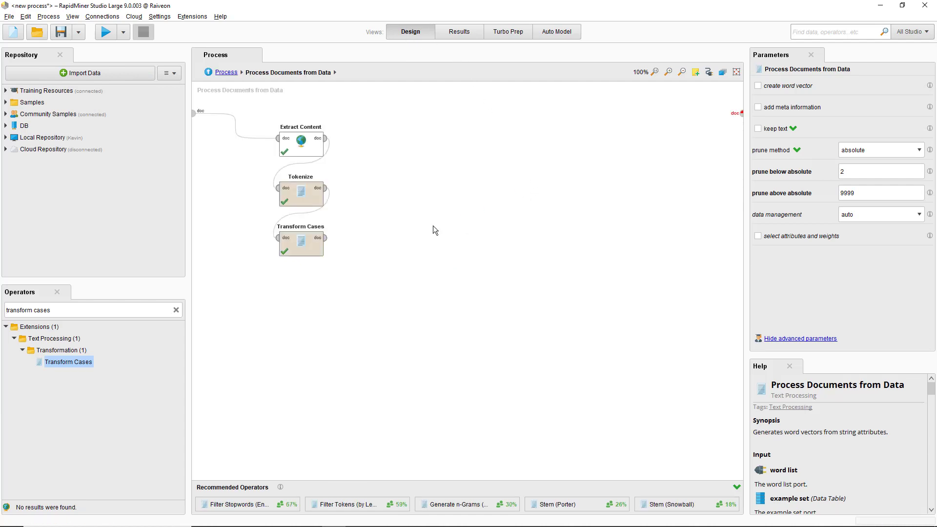
pyautogui.tripleClick(138, 310)
pyautogui.write('stopw')
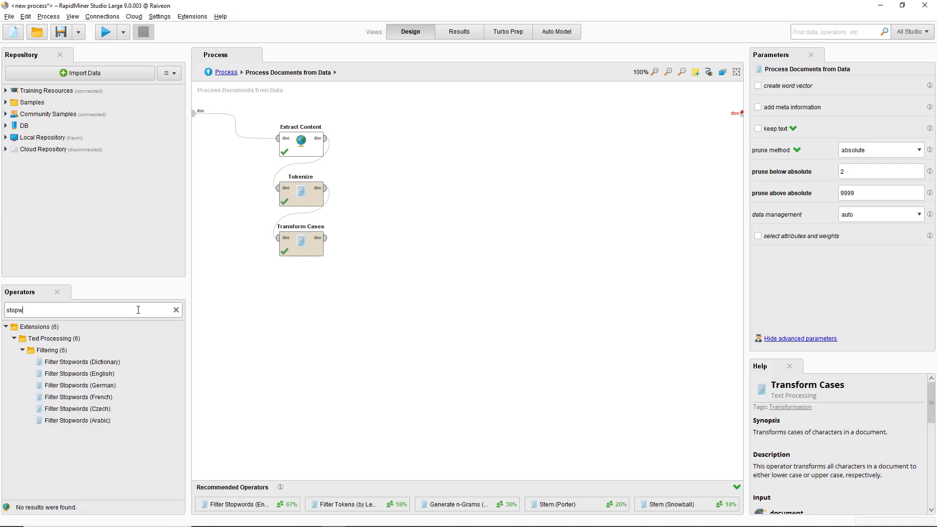
pyautogui.write('ords')
pyautogui.moveTo(118, 376); pyautogui.dragTo(310, 296)
pyautogui.click(325, 237)
pyautogui.click(277, 288)
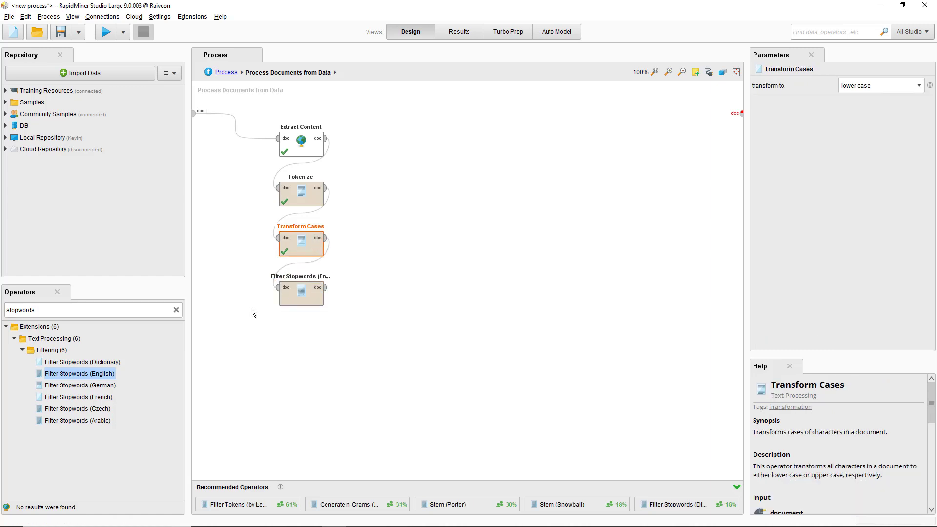
# Add Filter Tokens (by Length) after Filter Stopwords and route it to the subprocess output
pyautogui.doubleClick(132, 308)
pyautogui.write('f')
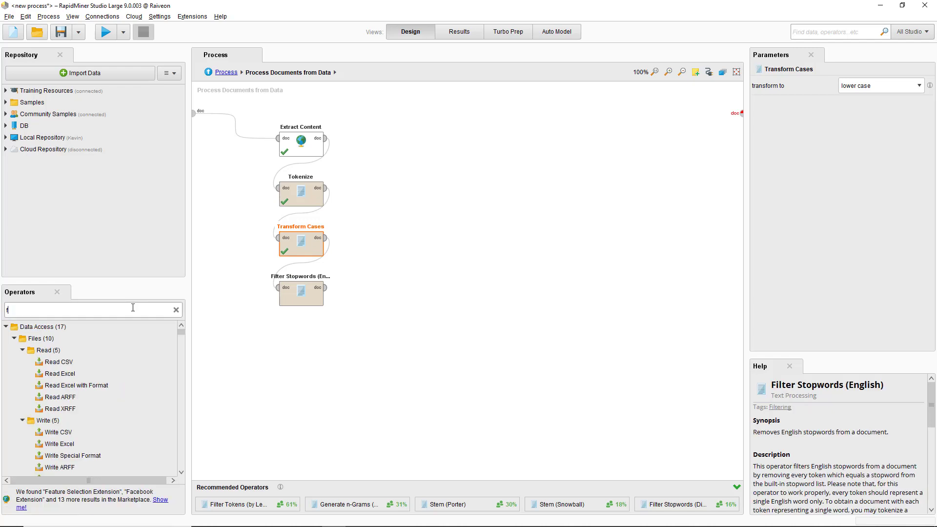
pyautogui.write('iltering')
pyautogui.moveTo(116, 363); pyautogui.dragTo(467, 134)
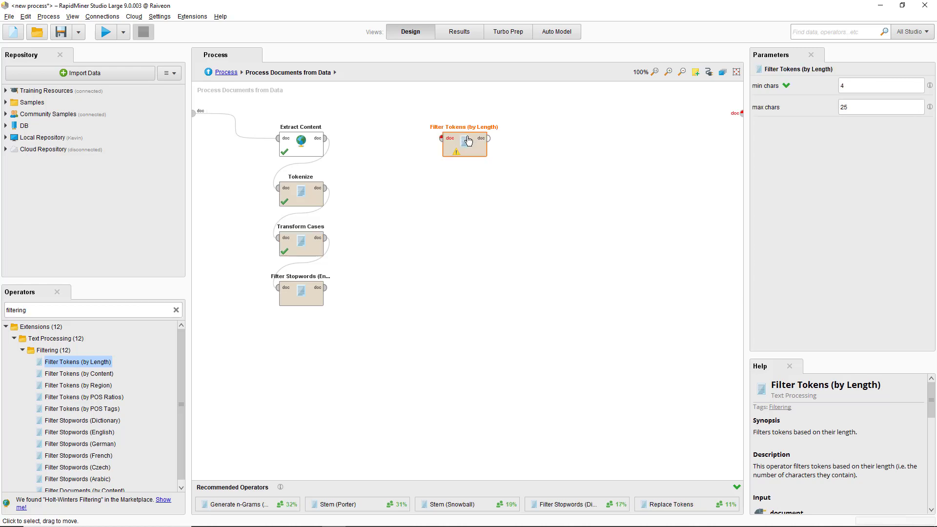
pyautogui.click(325, 287)
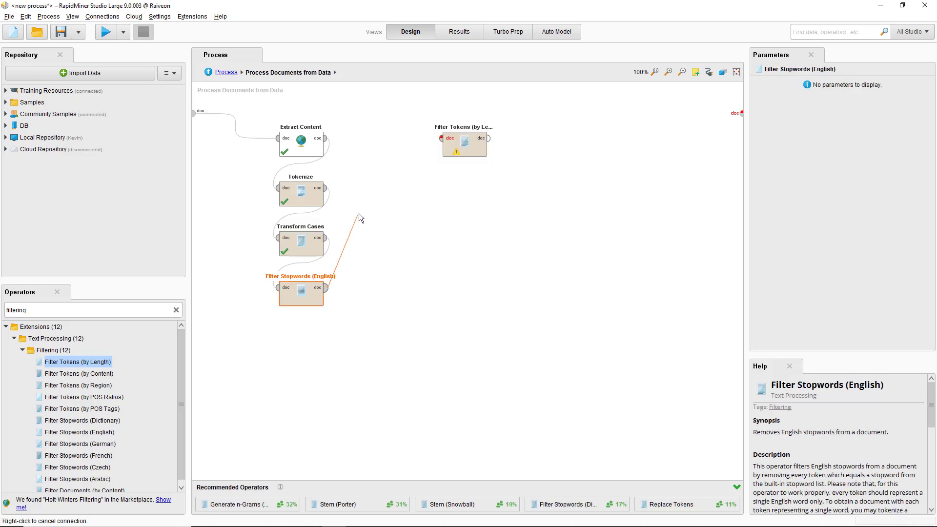
pyautogui.click(442, 138)
pyautogui.click(489, 140)
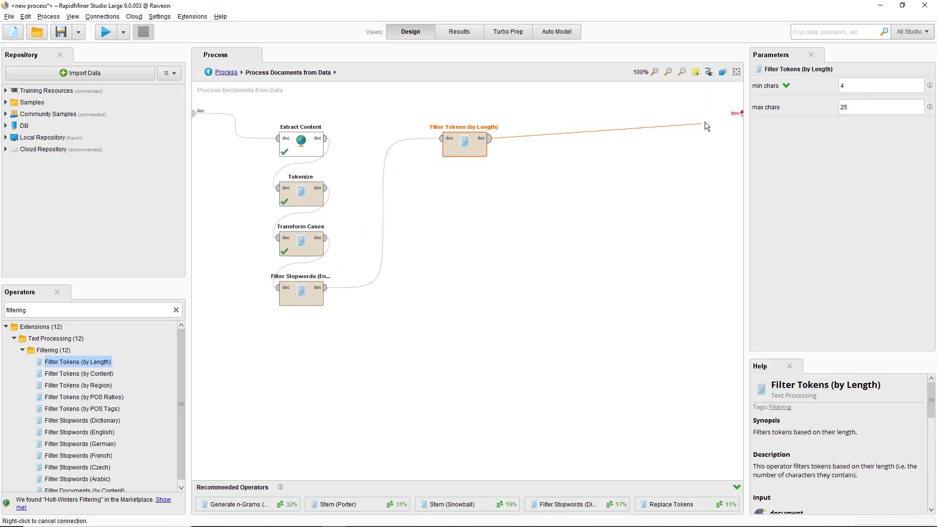
pyautogui.click(741, 113)
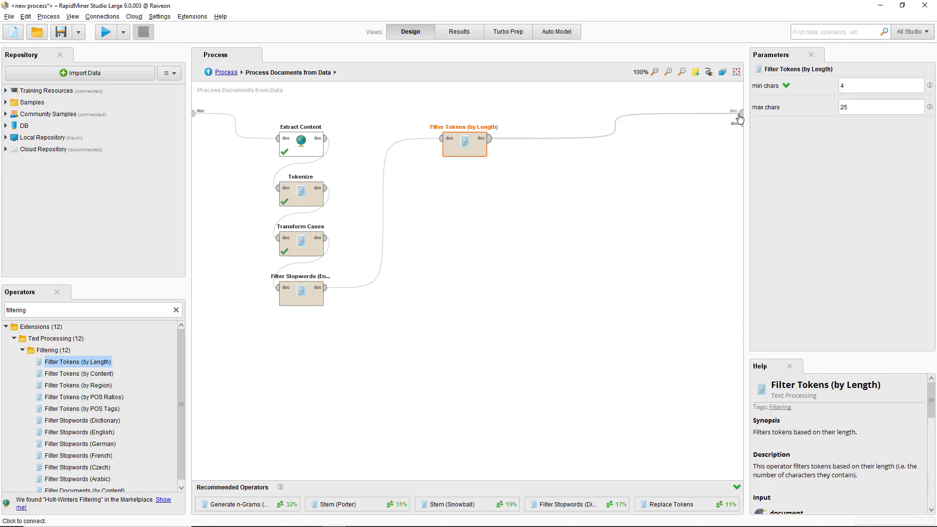
# Set the token length limits to 2 and 9999 characters and rerun the process
pyautogui.doubleClick(859, 85)
pyautogui.press('BackSpace')
pyautogui.click(854, 109)
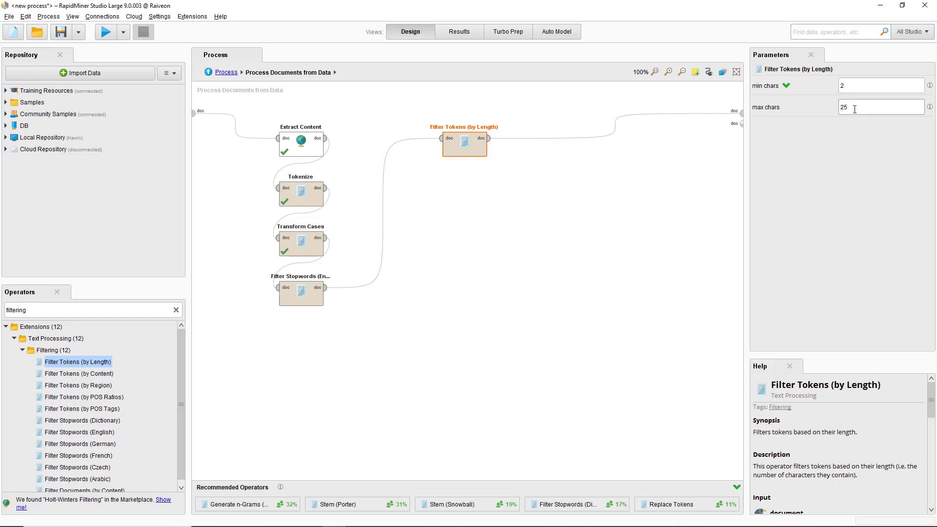
pyautogui.press('BackSpace')
pyautogui.write('9999')
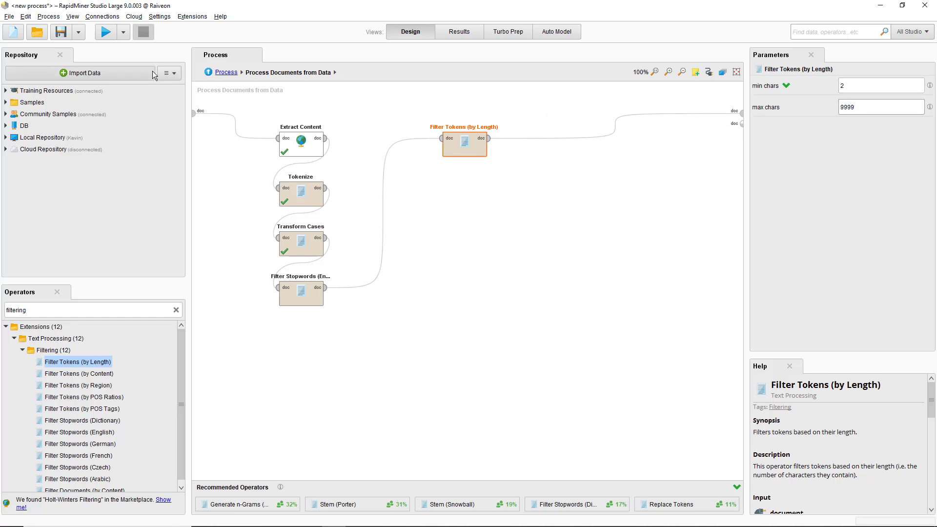
pyautogui.click(106, 32)
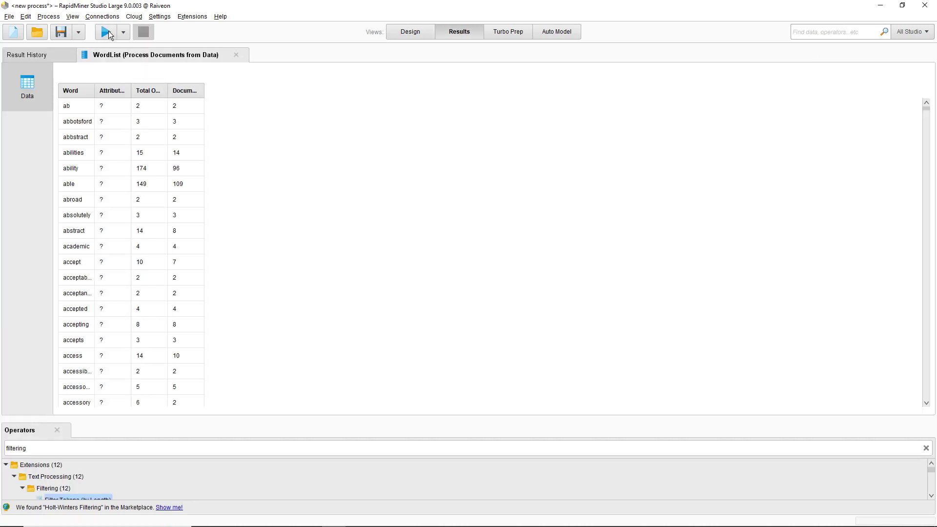
# Move Attribute last, widen columns, and sort descending by Total Occurences: experience 566, work 471
pyautogui.moveTo(110, 91); pyautogui.dragTo(217, 90)
pyautogui.moveTo(130, 91); pyautogui.dragTo(165, 90)
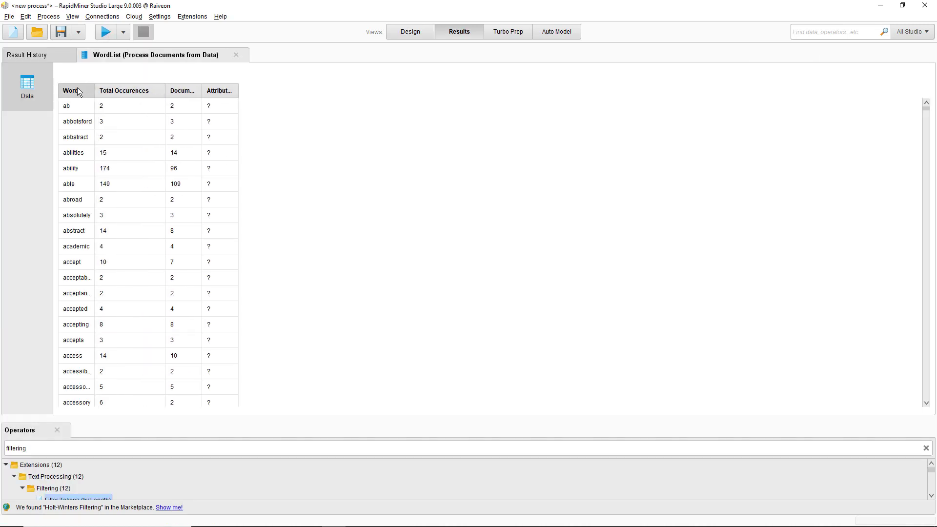
pyautogui.moveTo(95, 93); pyautogui.dragTo(130, 99)
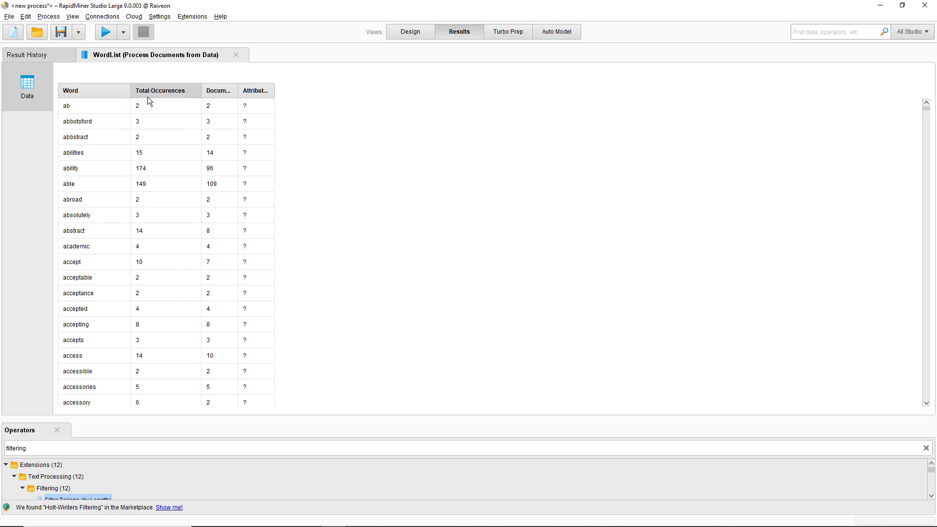
pyautogui.click(151, 96)
pyautogui.click(152, 96)
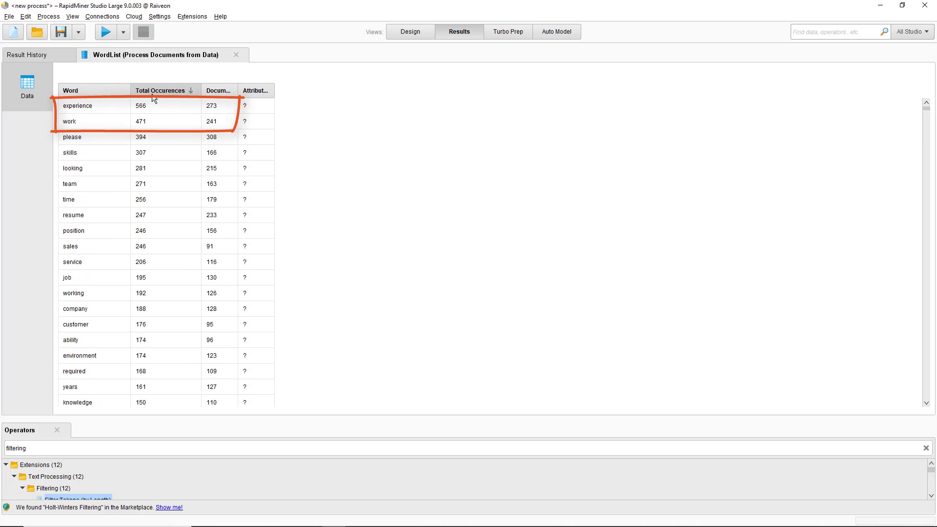
pyautogui.scroll(-1, 142, 125)
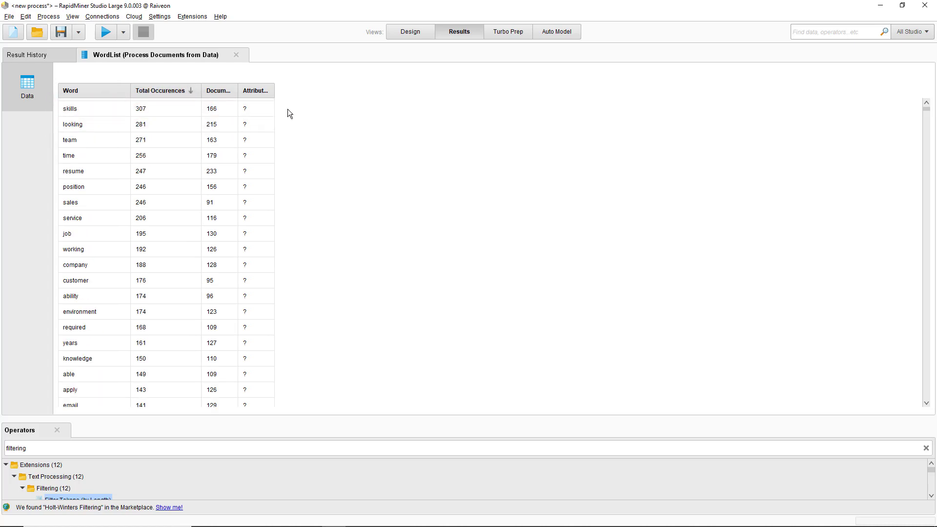
pyautogui.scroll(-1, 287, 110)
pyautogui.scroll(-1, 288, 114)
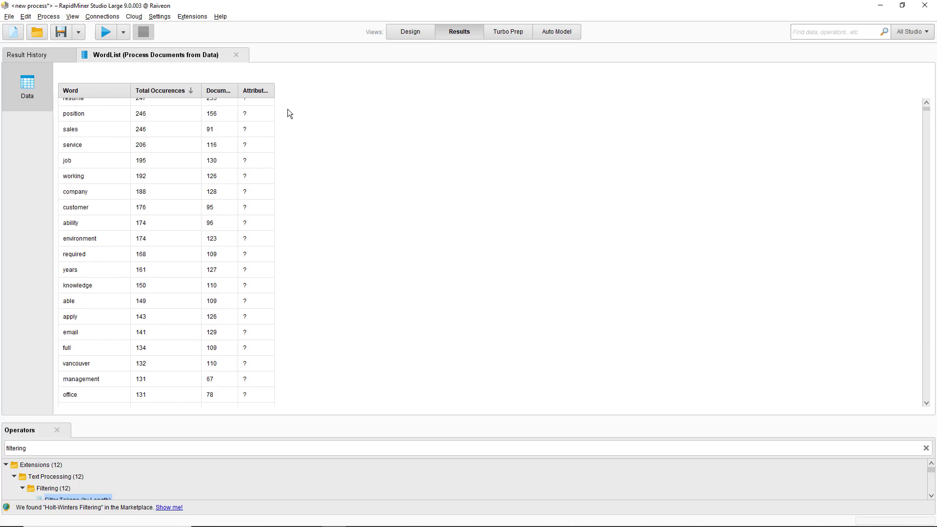
pyautogui.scroll(-1, 288, 114)
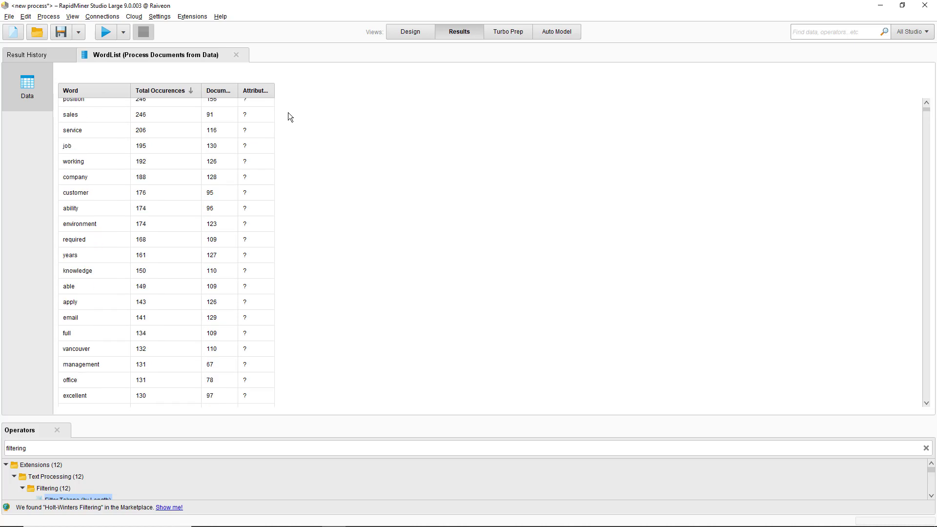
# Back in Design, search 'gram' and place Generate n-Grams (Terms) beside Filter Stopwords
pyautogui.click(399, 29)
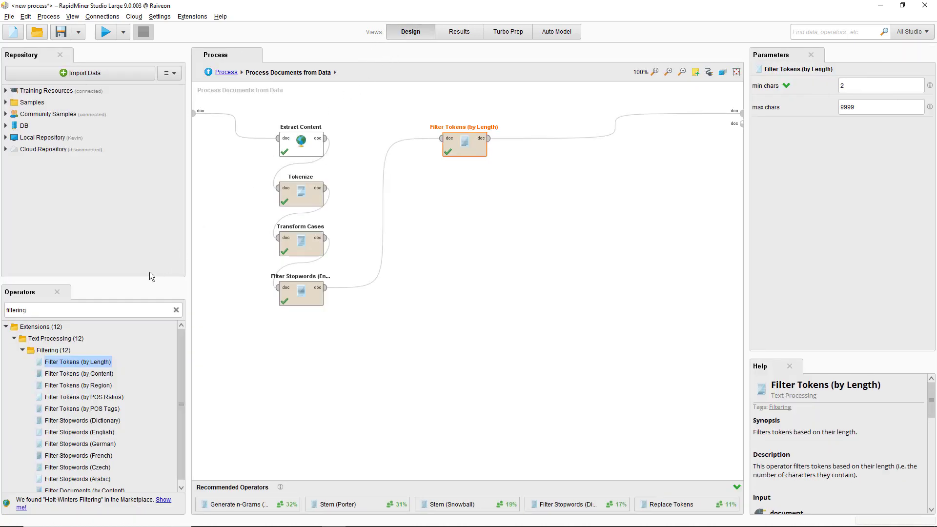
pyautogui.doubleClick(103, 311)
pyautogui.write('gram')
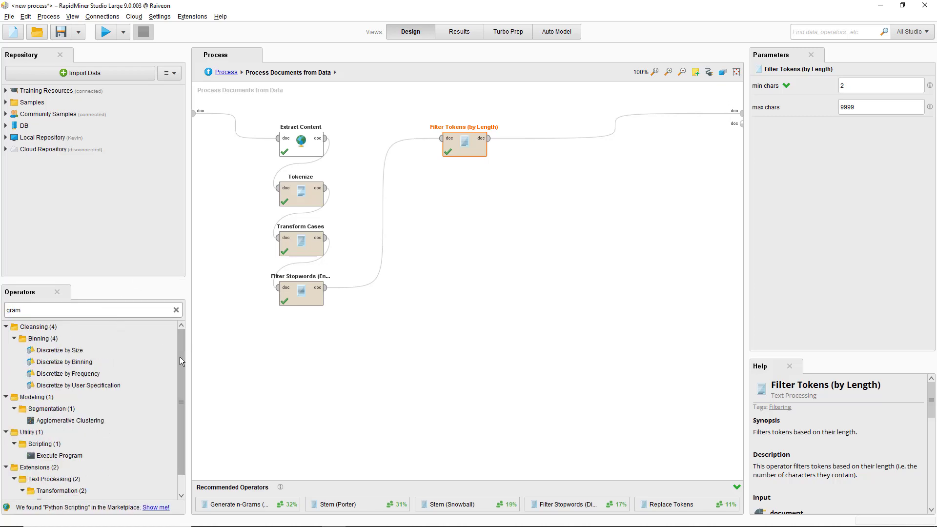
pyautogui.moveTo(180, 356); pyautogui.dragTo(180, 377)
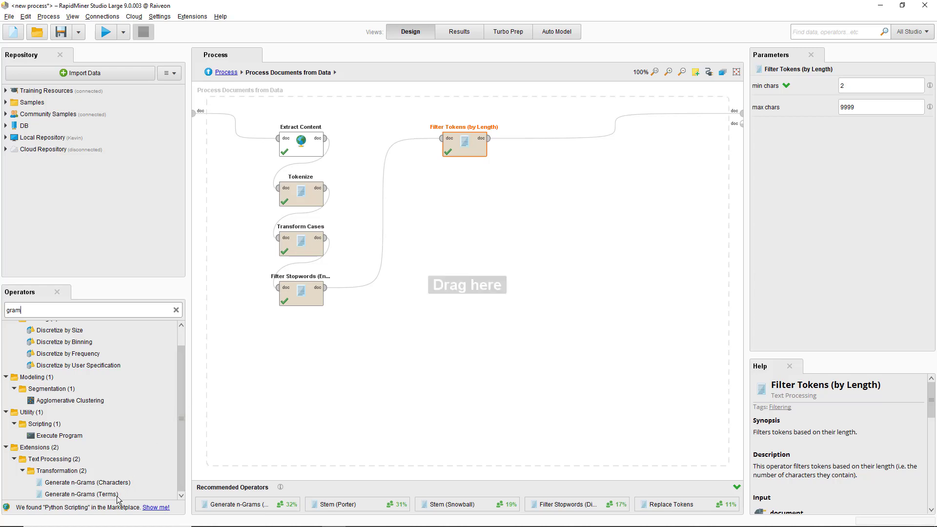
pyautogui.moveTo(117, 495); pyautogui.dragTo(342, 342)
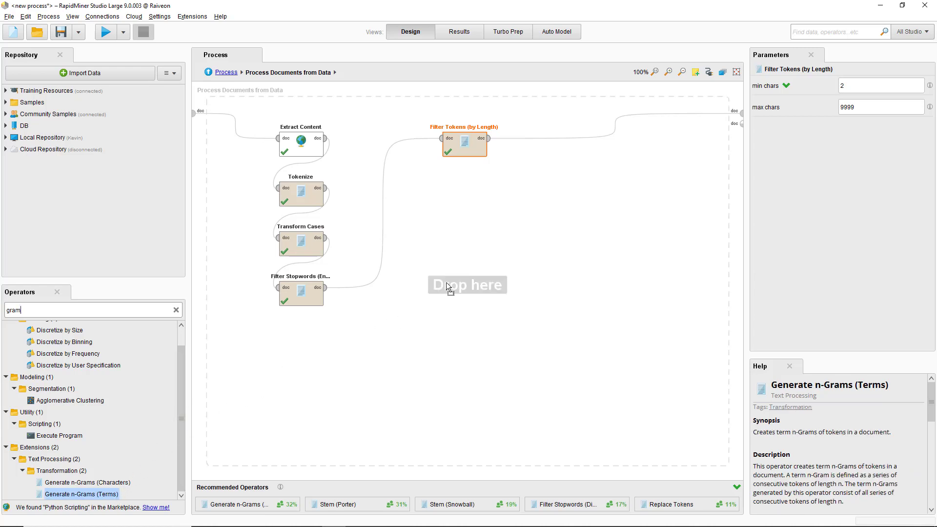
pyautogui.moveTo(446, 282); pyautogui.dragTo(446, 282)
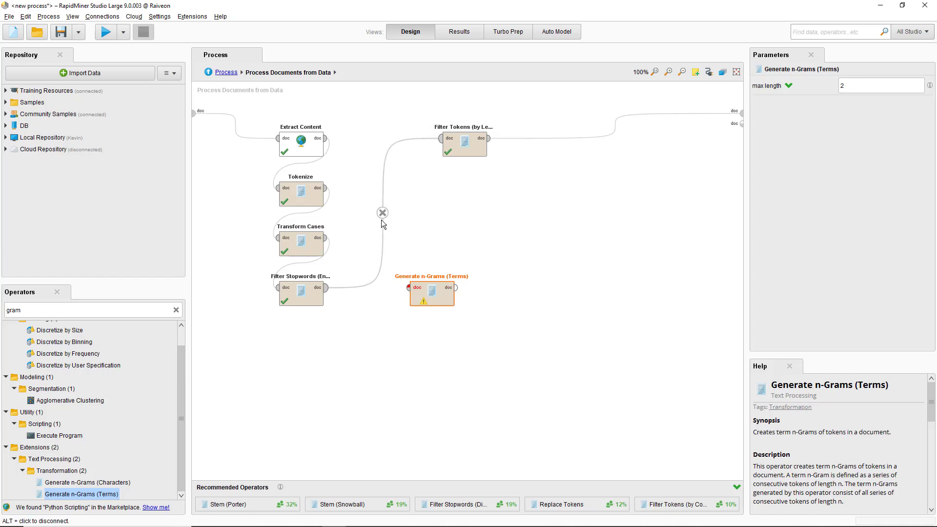
# Wire Generate n-Grams between Filter Stopwords and Filter Tokens, set max length 3, and rerun
pyautogui.click(382, 214)
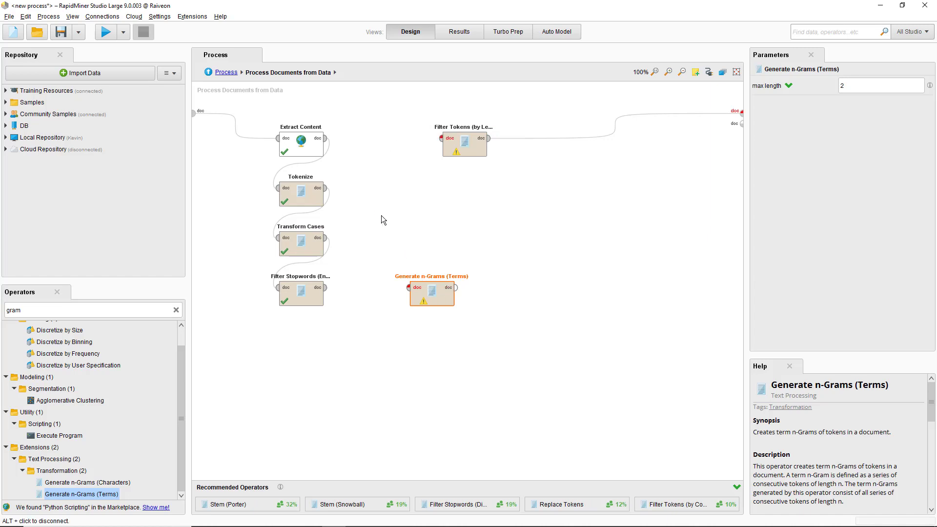
pyautogui.click(331, 289)
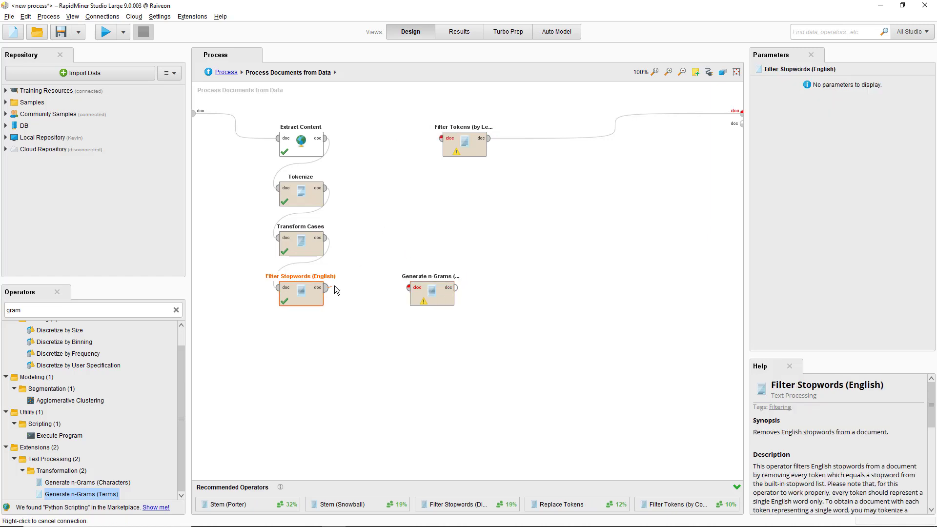
pyautogui.click(409, 287)
pyautogui.click(456, 288)
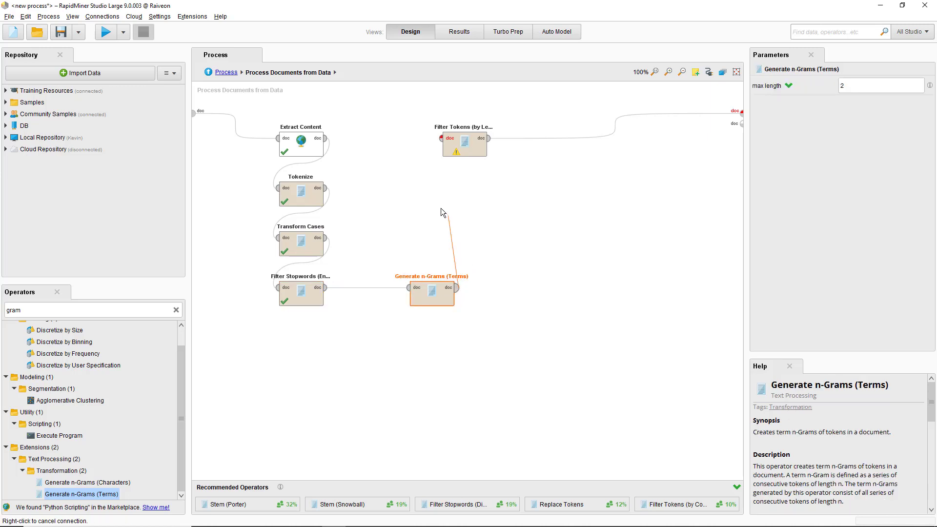
pyautogui.click(441, 138)
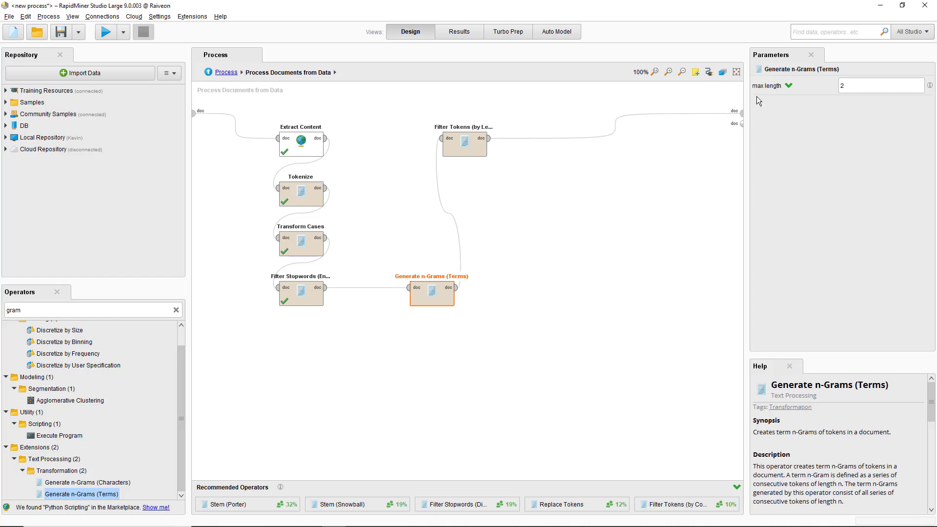
pyautogui.click(868, 86)
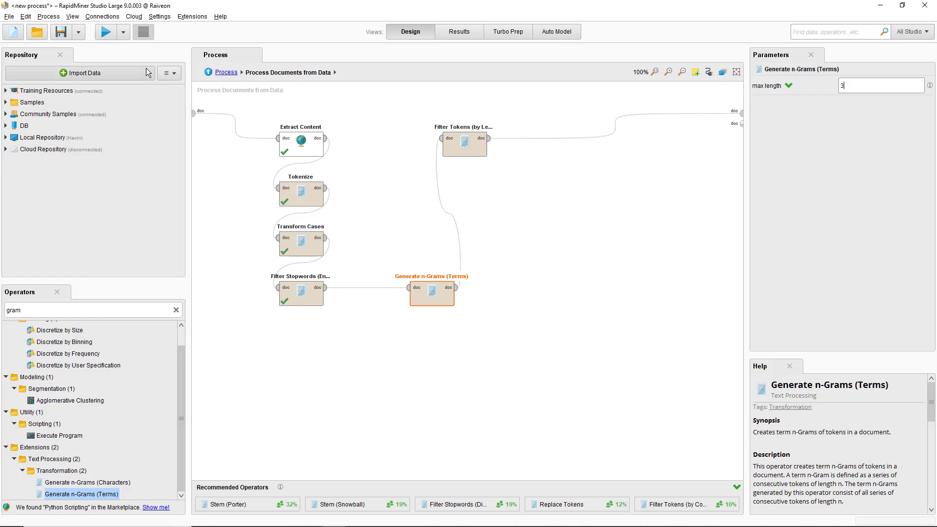
pyautogui.click(110, 33)
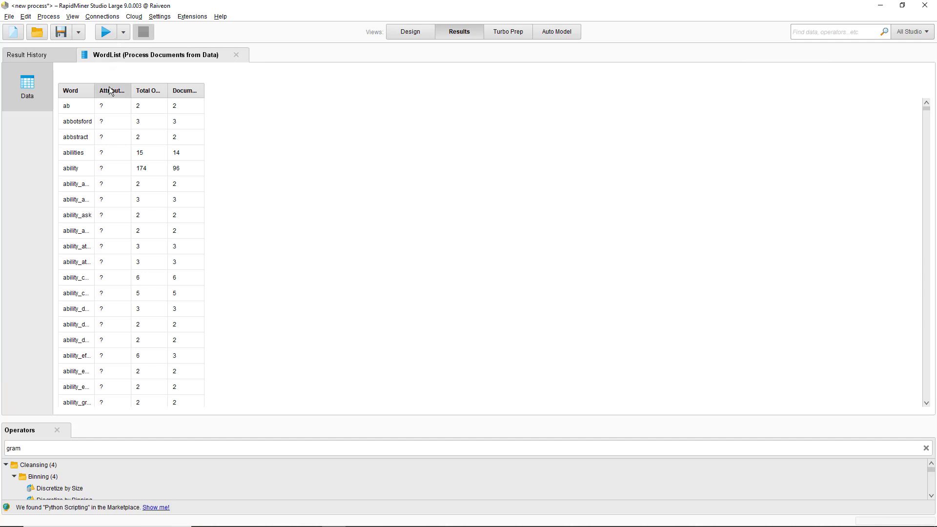
# Move Attribute last, widen the Word and Total Occurences columns, and sort by Total Occurences descending
pyautogui.moveTo(111, 91); pyautogui.dragTo(218, 102)
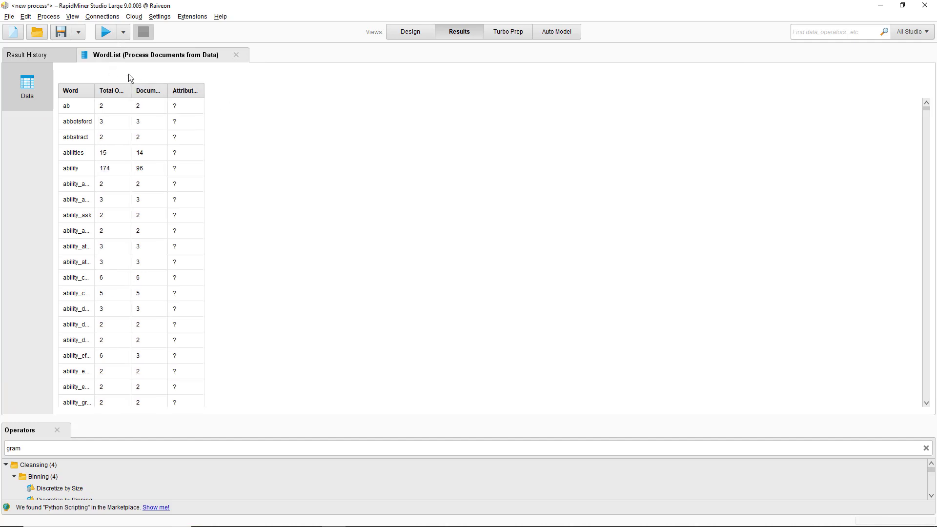
pyautogui.moveTo(131, 91); pyautogui.dragTo(160, 90)
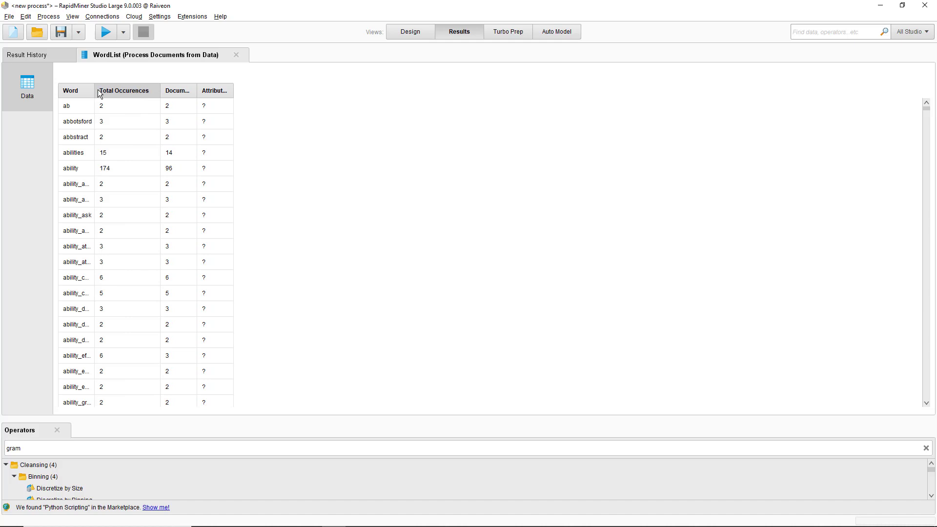
pyautogui.moveTo(94, 90); pyautogui.dragTo(164, 91)
pyautogui.click(177, 92)
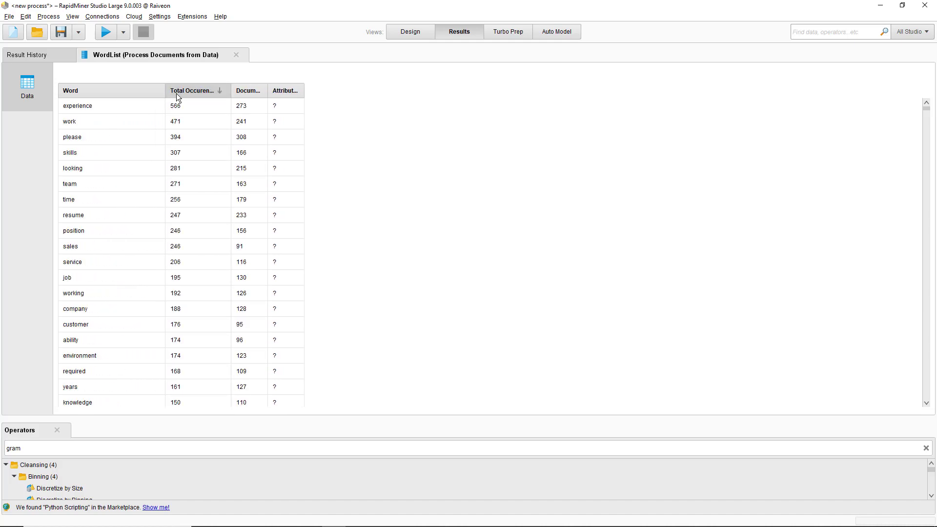
# Scroll through the ranked n-gram word list, then return to Design view
pyautogui.scroll(-3, 177, 93)
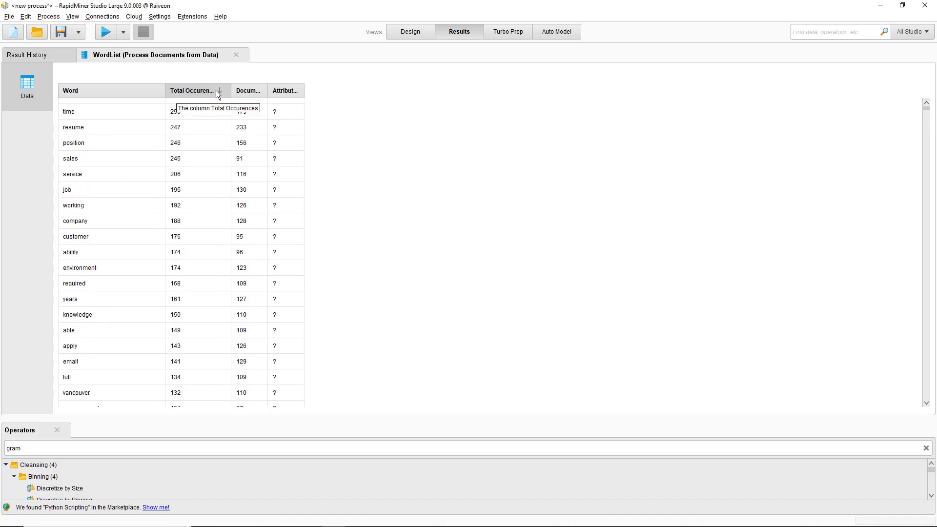
pyautogui.scroll(-5, 324, 96)
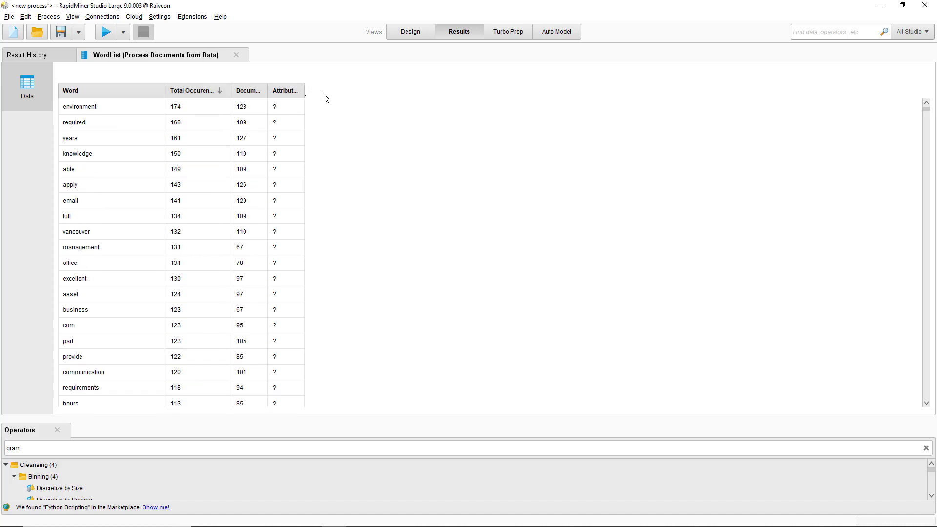
pyautogui.scroll(-10, 324, 96)
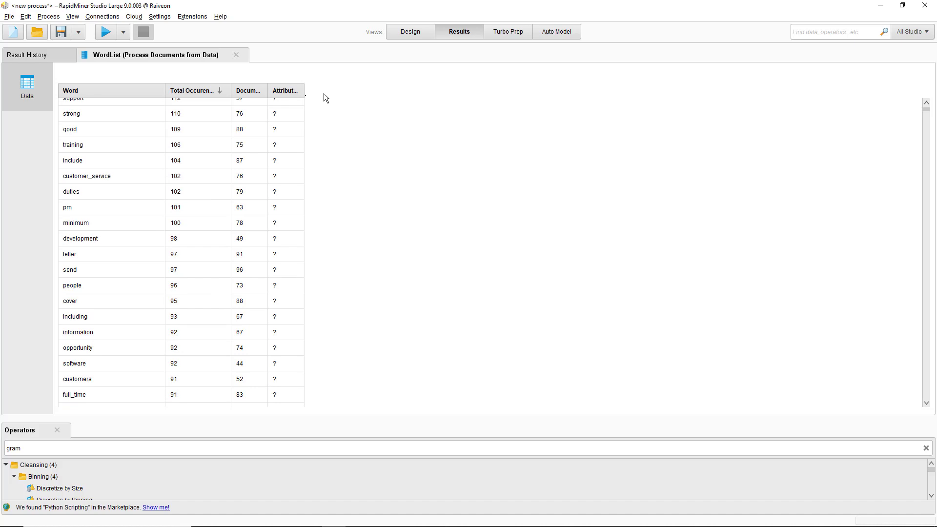
pyautogui.scroll(-8, 324, 96)
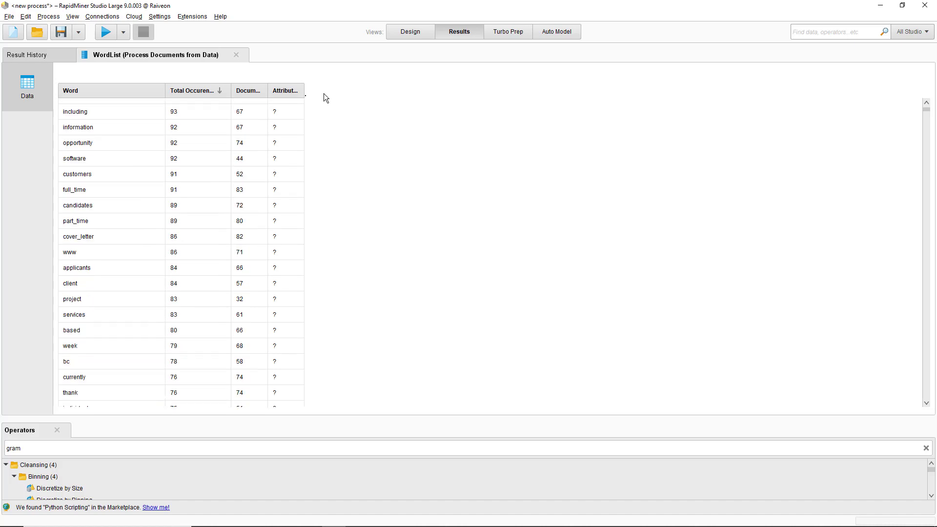
pyautogui.scroll(-10, 324, 96)
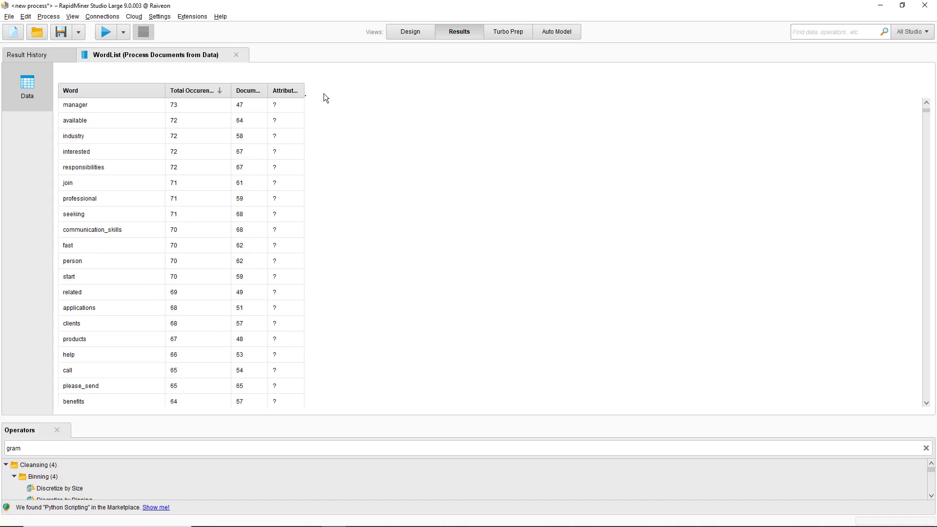
pyautogui.scroll(-6, 324, 96)
pyautogui.scroll(-10, 324, 92)
pyautogui.scroll(-13, 324, 92)
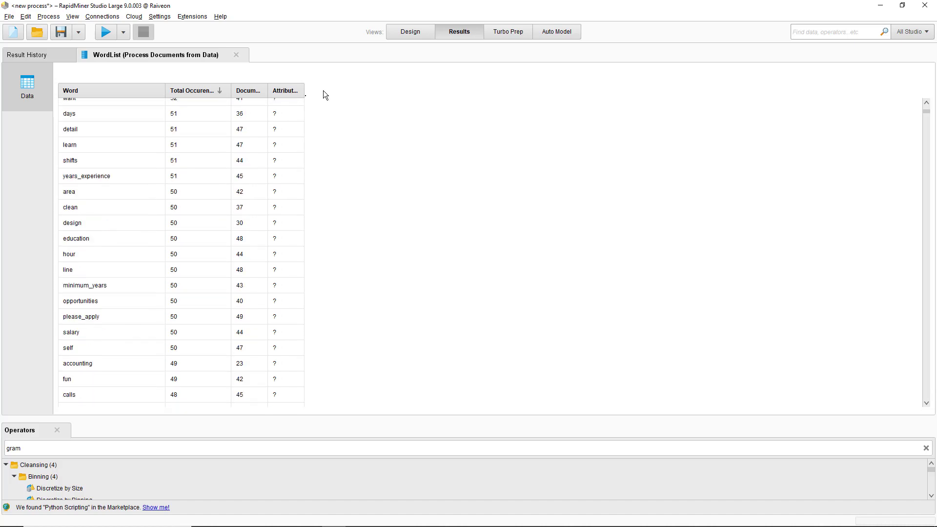
pyautogui.scroll(-6, 325, 94)
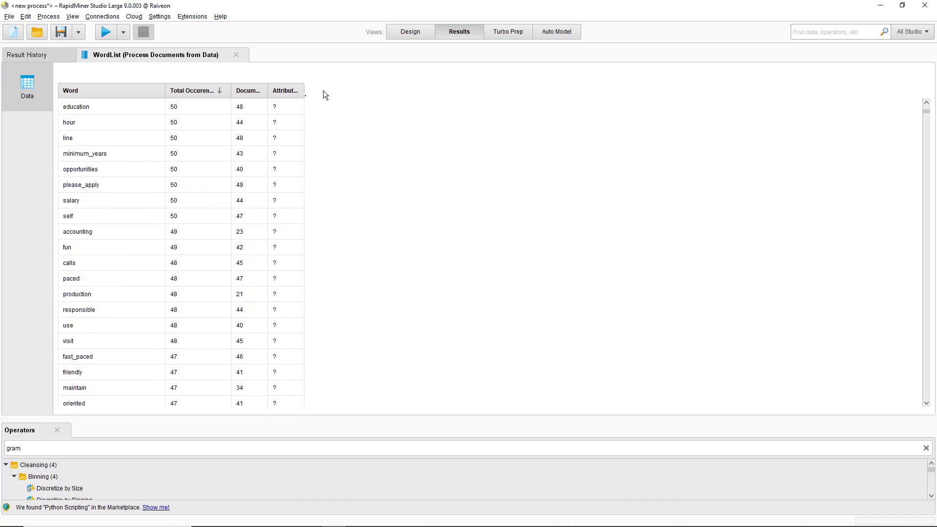
pyautogui.scroll(-1, 324, 94)
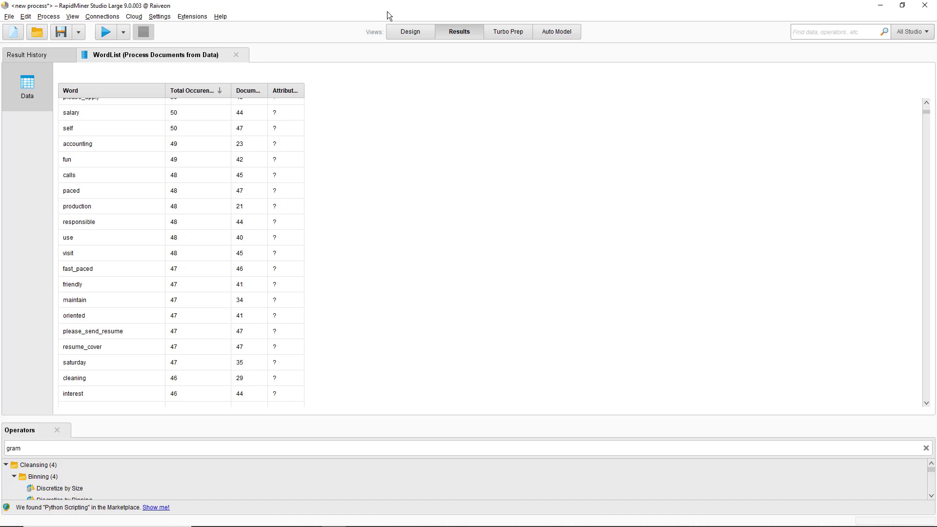
pyautogui.click(399, 31)
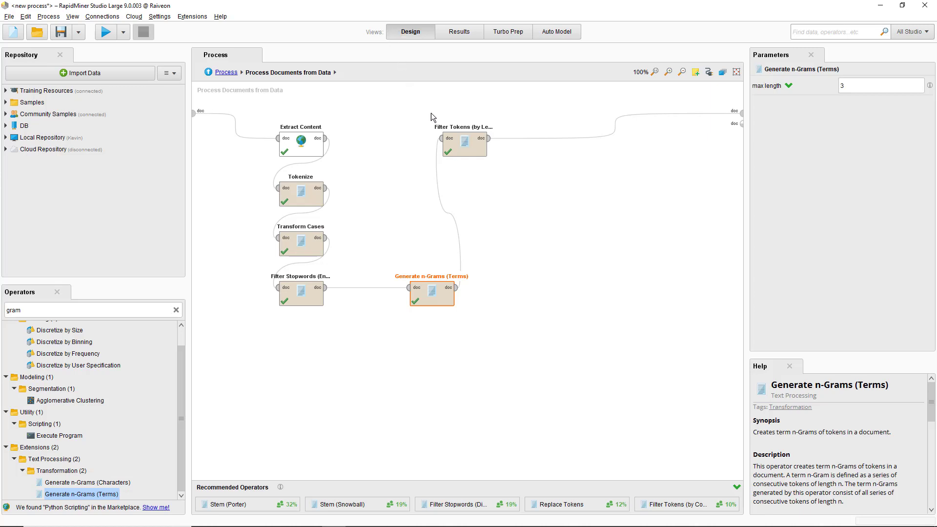
# Delete the Filter Tokens (by Length) and Generate n-Grams (Terms) operators
pyautogui.click(466, 142)
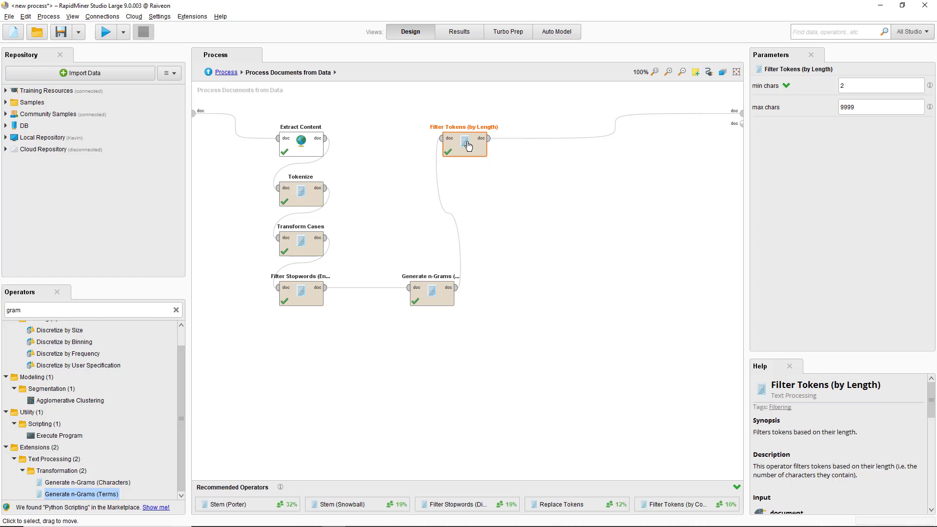
pyautogui.press('Delete')
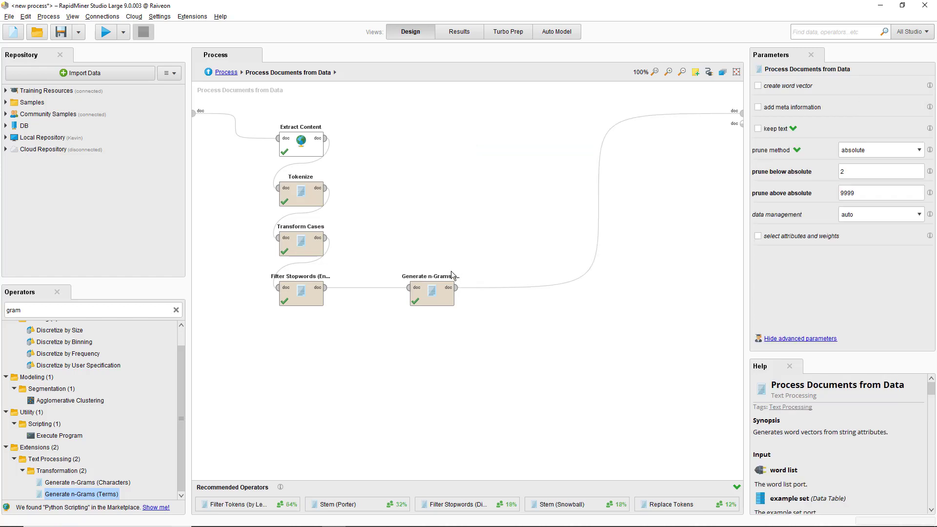
pyautogui.click(443, 299)
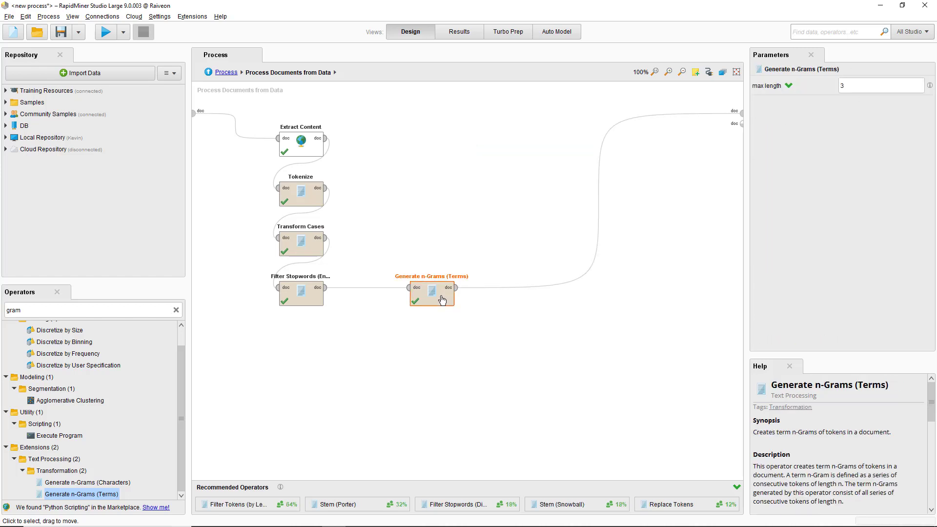
pyautogui.press('Delete')
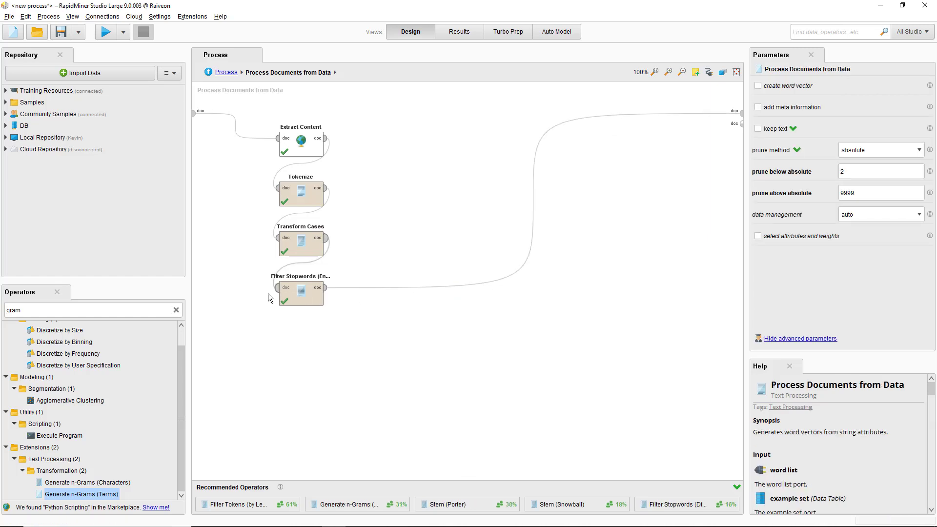
# Add Stem (Porter) after Filter Stopwords, connect it to the output, and run the process
pyautogui.click(161, 311)
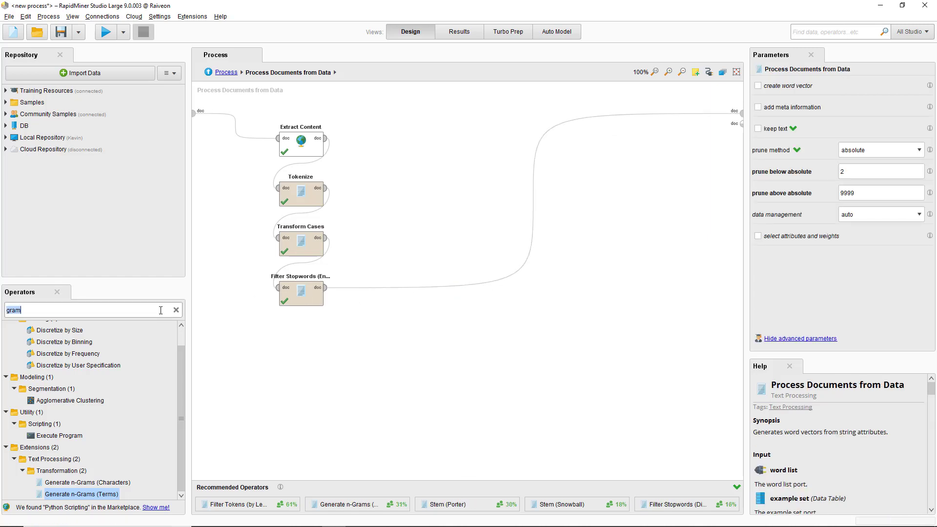
pyautogui.write('stem')
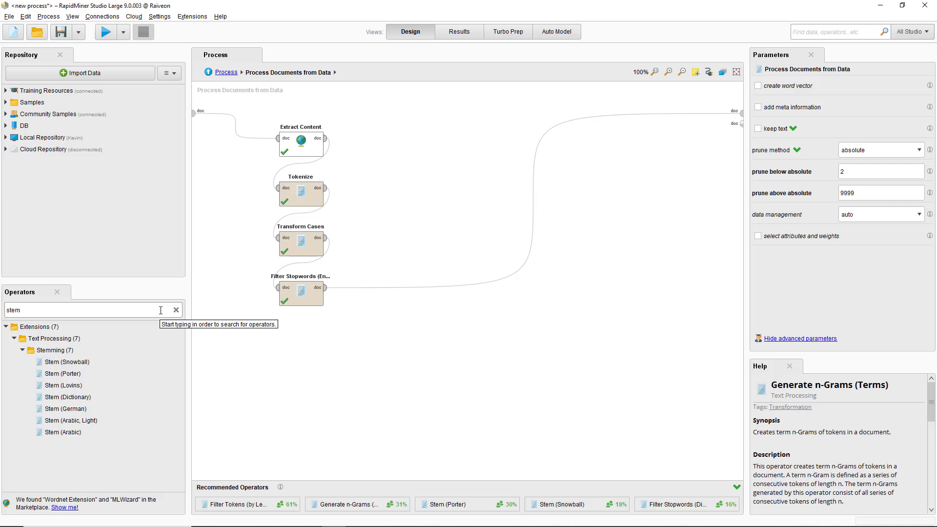
pyautogui.moveTo(63, 373); pyautogui.dragTo(421, 221)
pyautogui.keyDown('alt'); pyautogui.click(533, 200); pyautogui.keyUp('alt')
pyautogui.moveTo(326, 288); pyautogui.dragTo(742, 117)
pyautogui.click(422, 221)
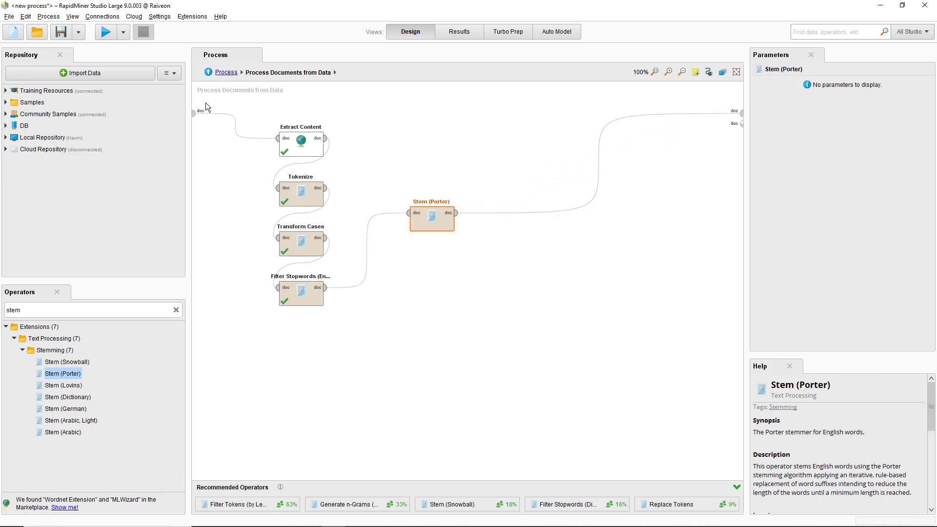
pyautogui.click(104, 33)
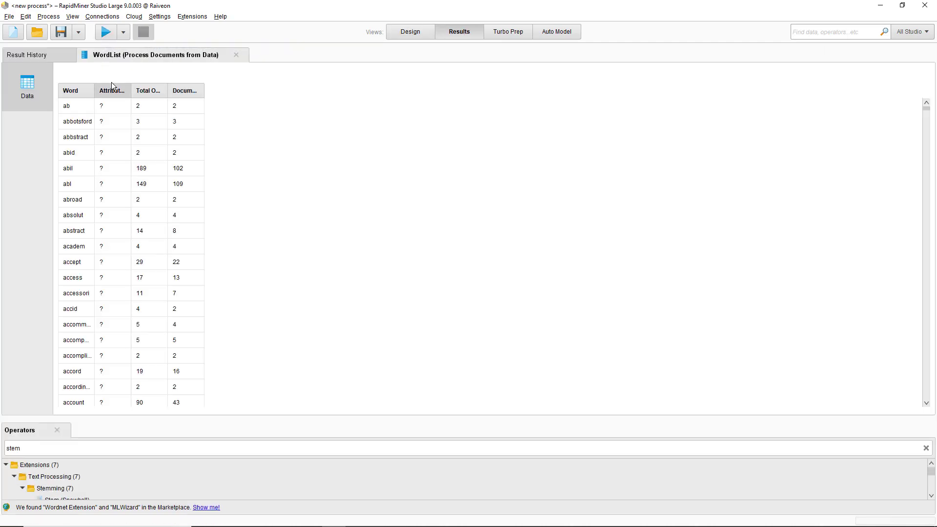
# Move Attribute last, widen Word and Total Occurences, and sort stems descending so work (688) leads
pyautogui.moveTo(208, 94); pyautogui.dragTo(205, 93)
pyautogui.moveTo(131, 90); pyautogui.dragTo(171, 93)
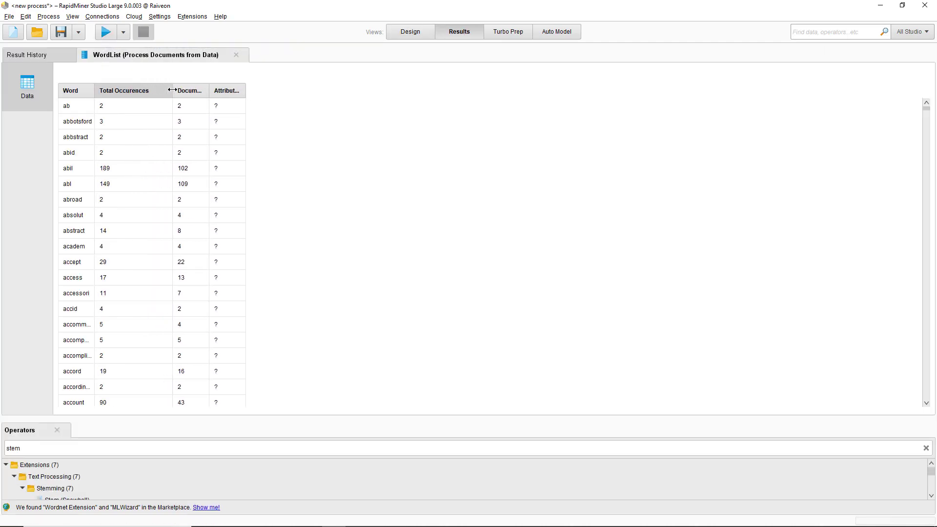
pyautogui.click(112, 93)
pyautogui.moveTo(94, 90); pyautogui.dragTo(166, 89)
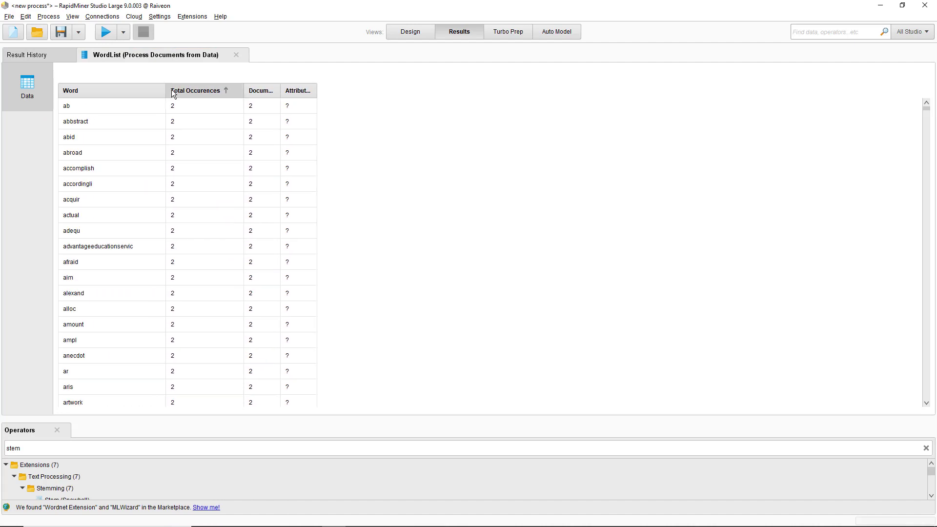
pyautogui.click(172, 94)
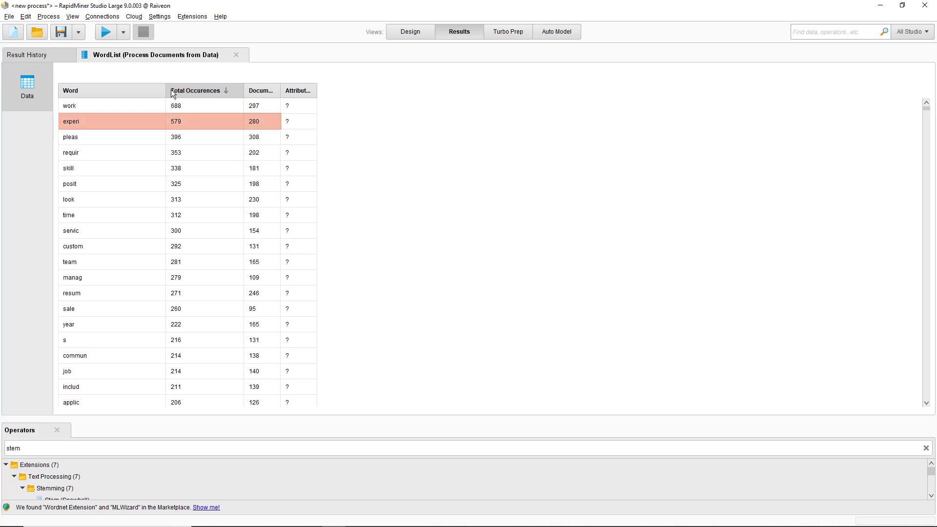